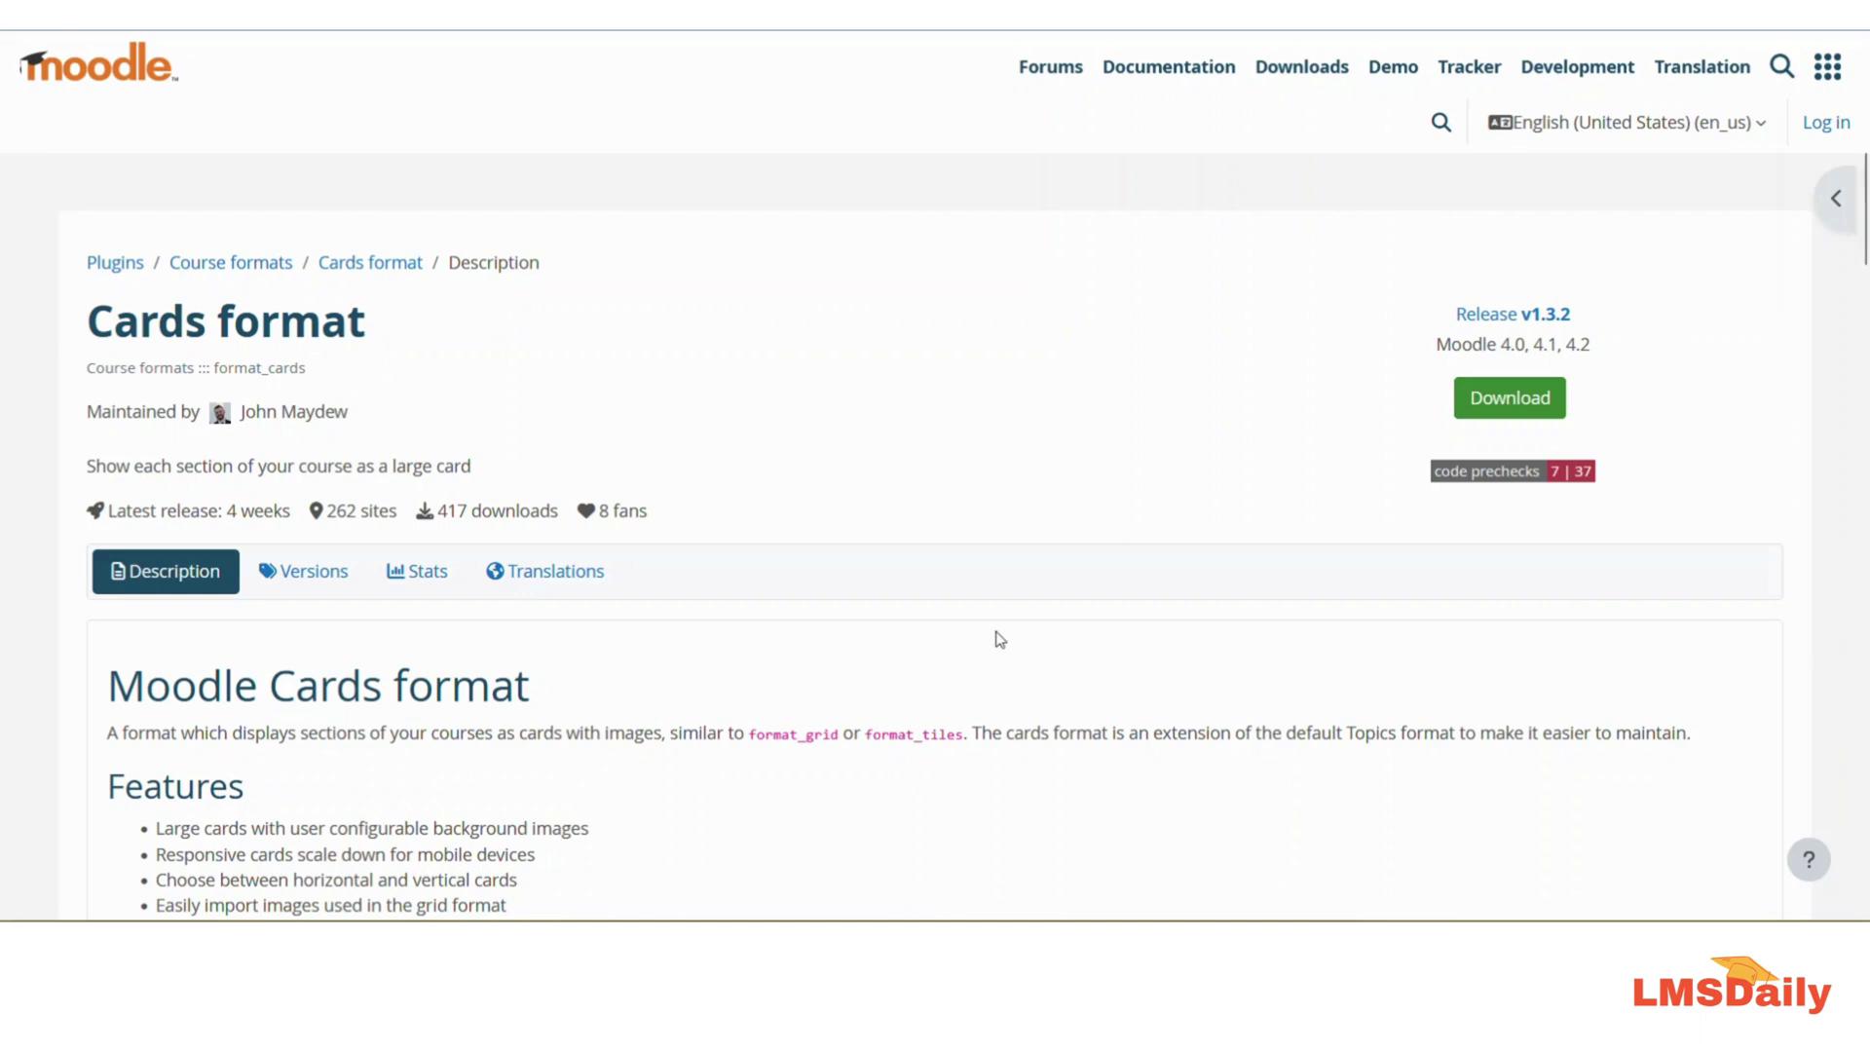
Step: Close the enlarged plugin screenshot and return to the top of the plugin page
scroll(1000, 639, down, 5)
scroll(999, 639, down, 3)
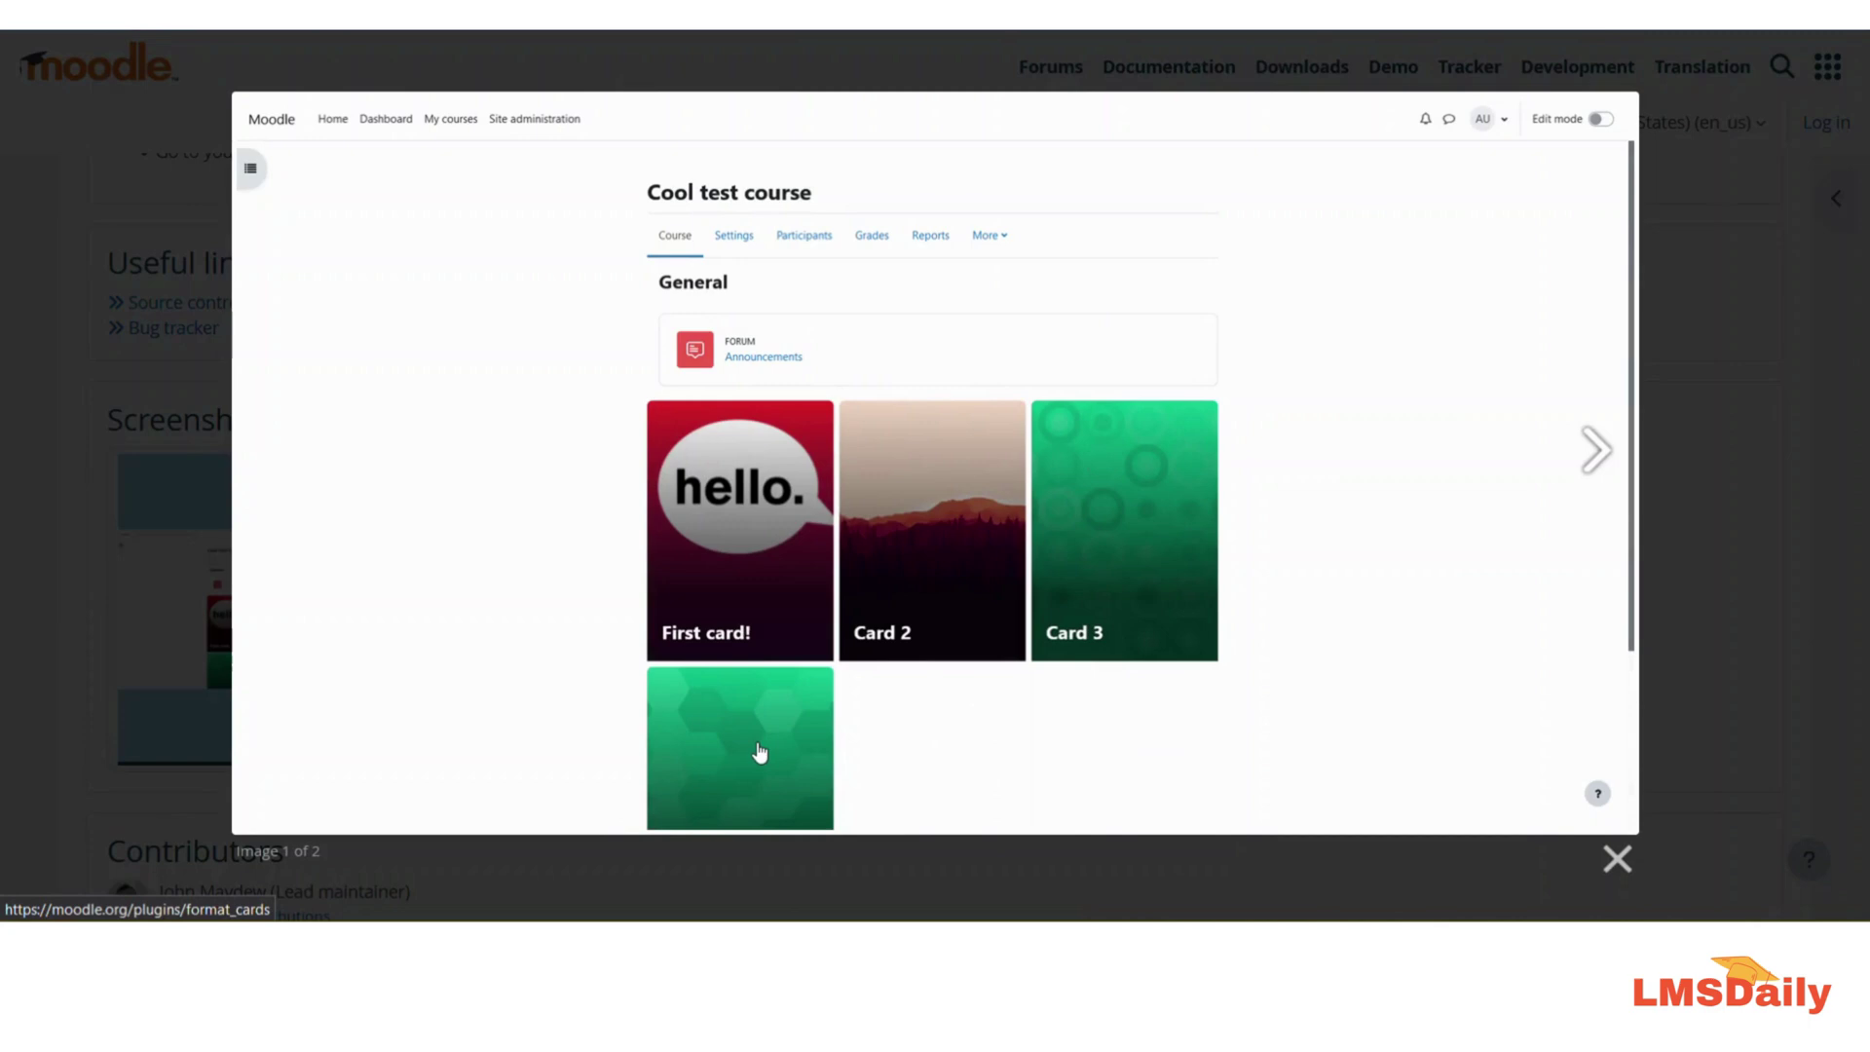
click(1706, 341)
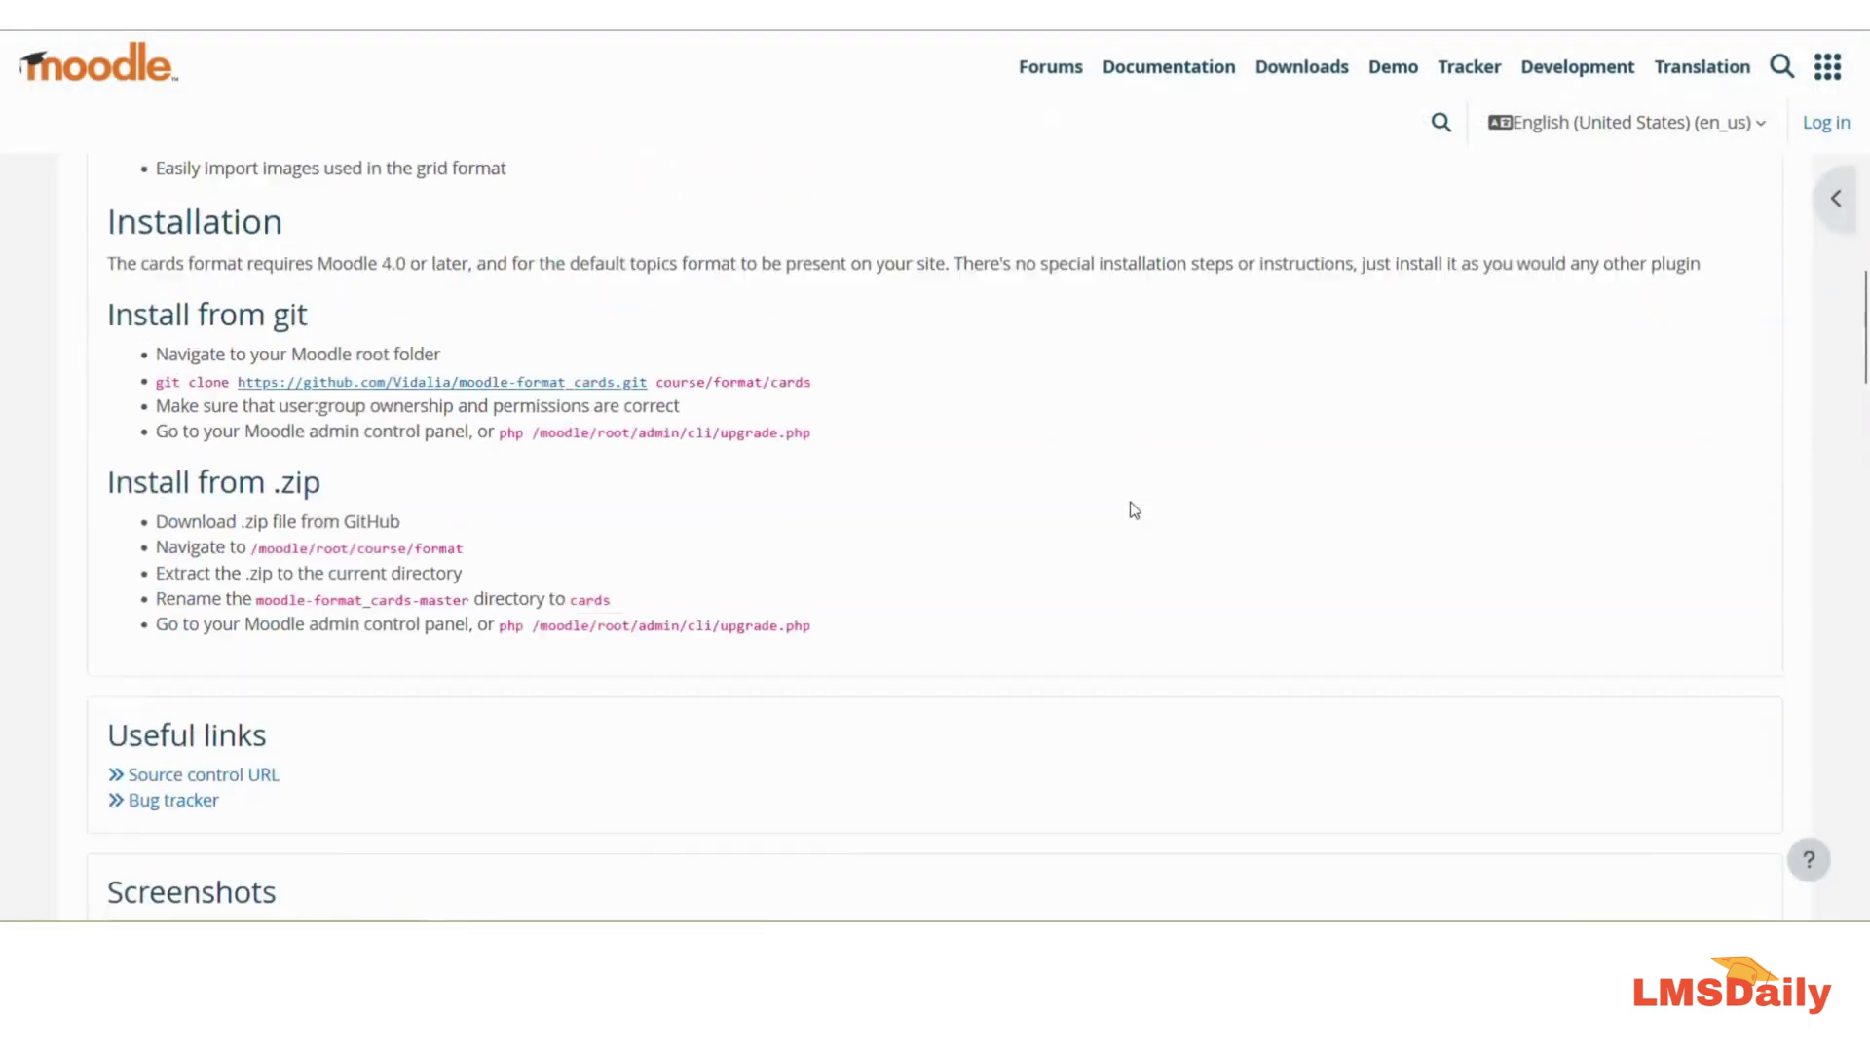
scroll(1133, 509, up, 8)
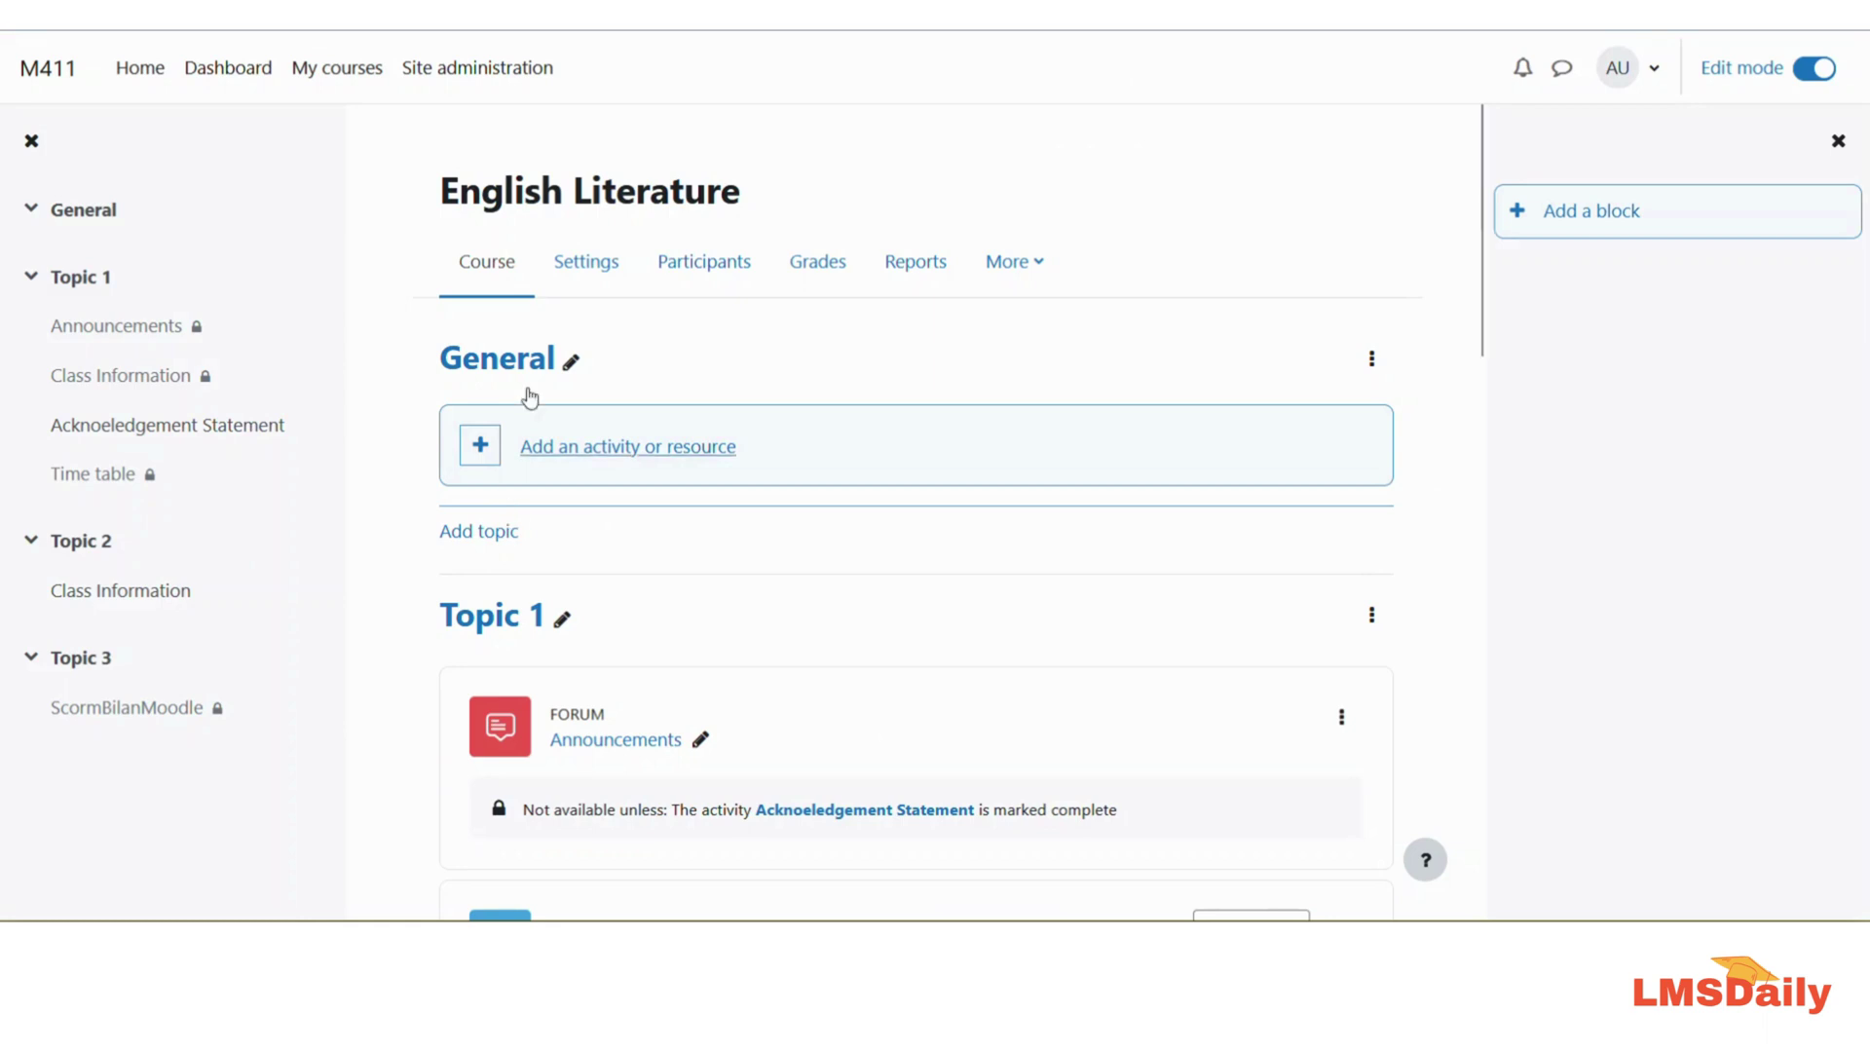
Step: In the English Literature course settings, expand Course format and list the available formats
click(574, 271)
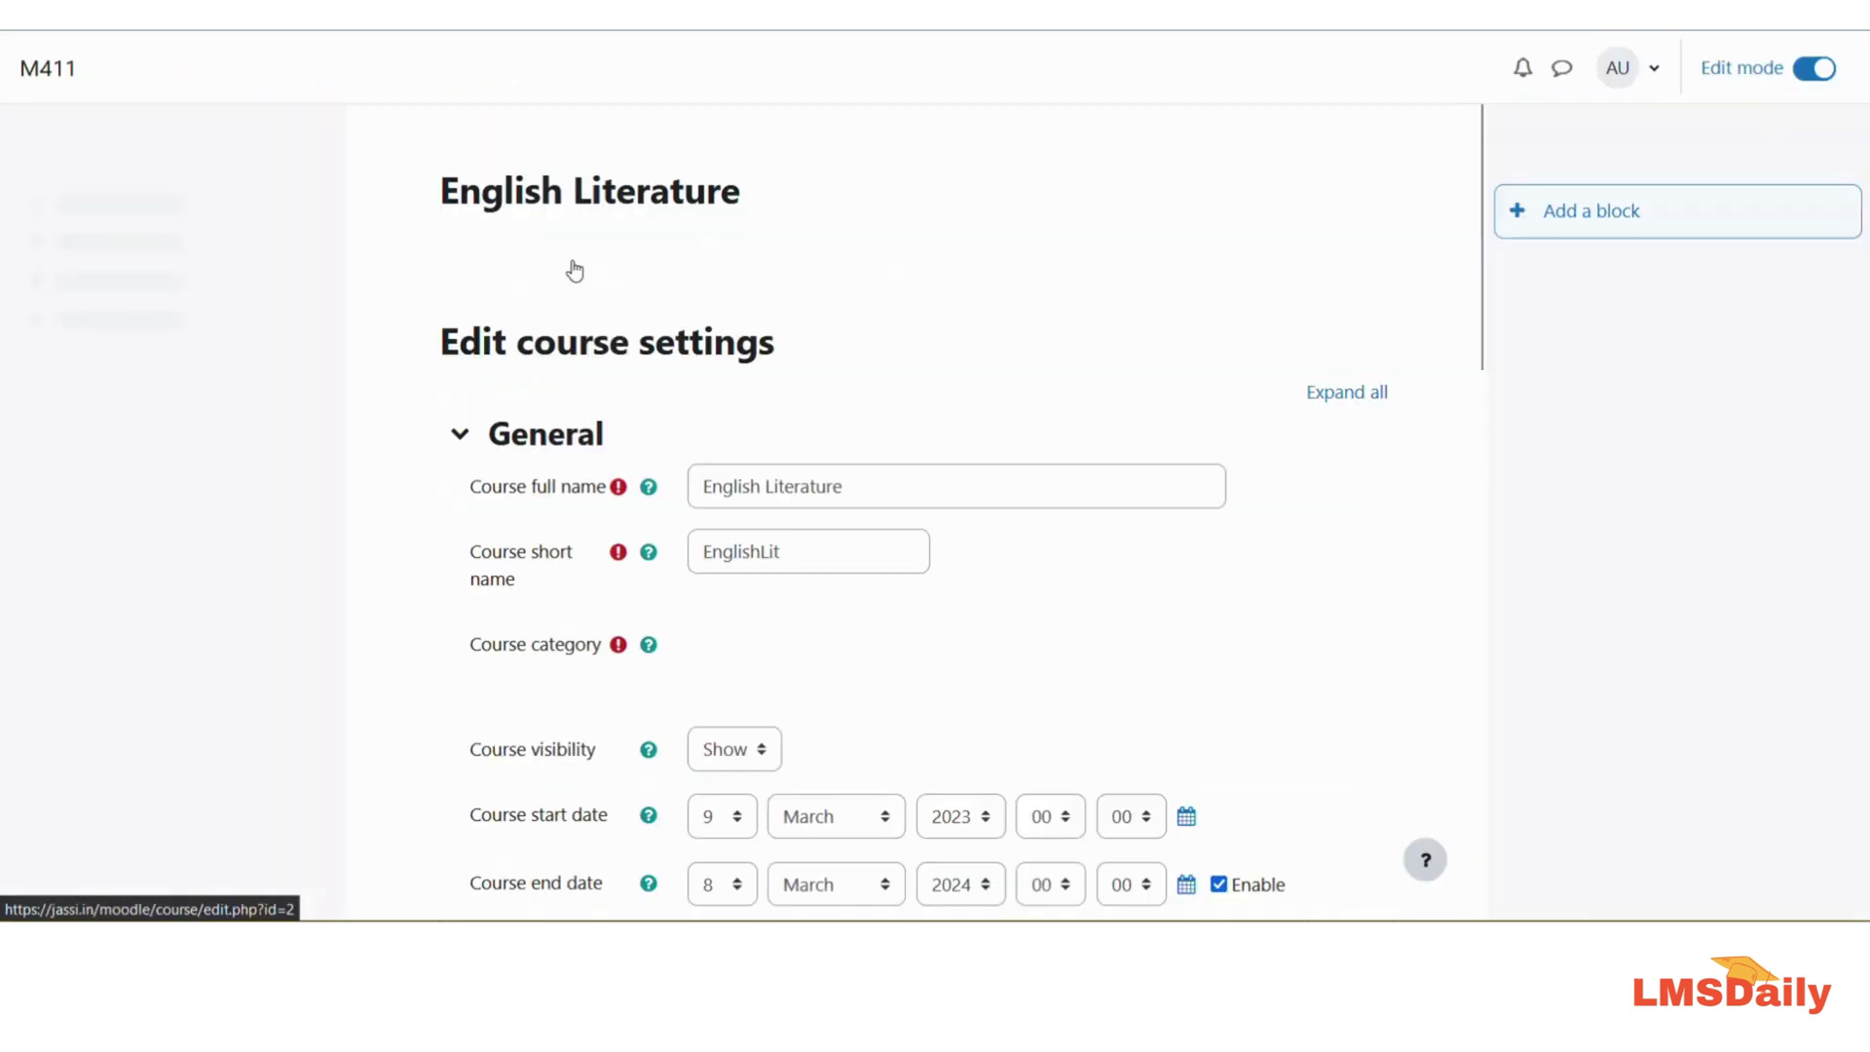
scroll(552, 438, down, 3)
scroll(551, 467, down, 5)
scroll(550, 467, down, 5)
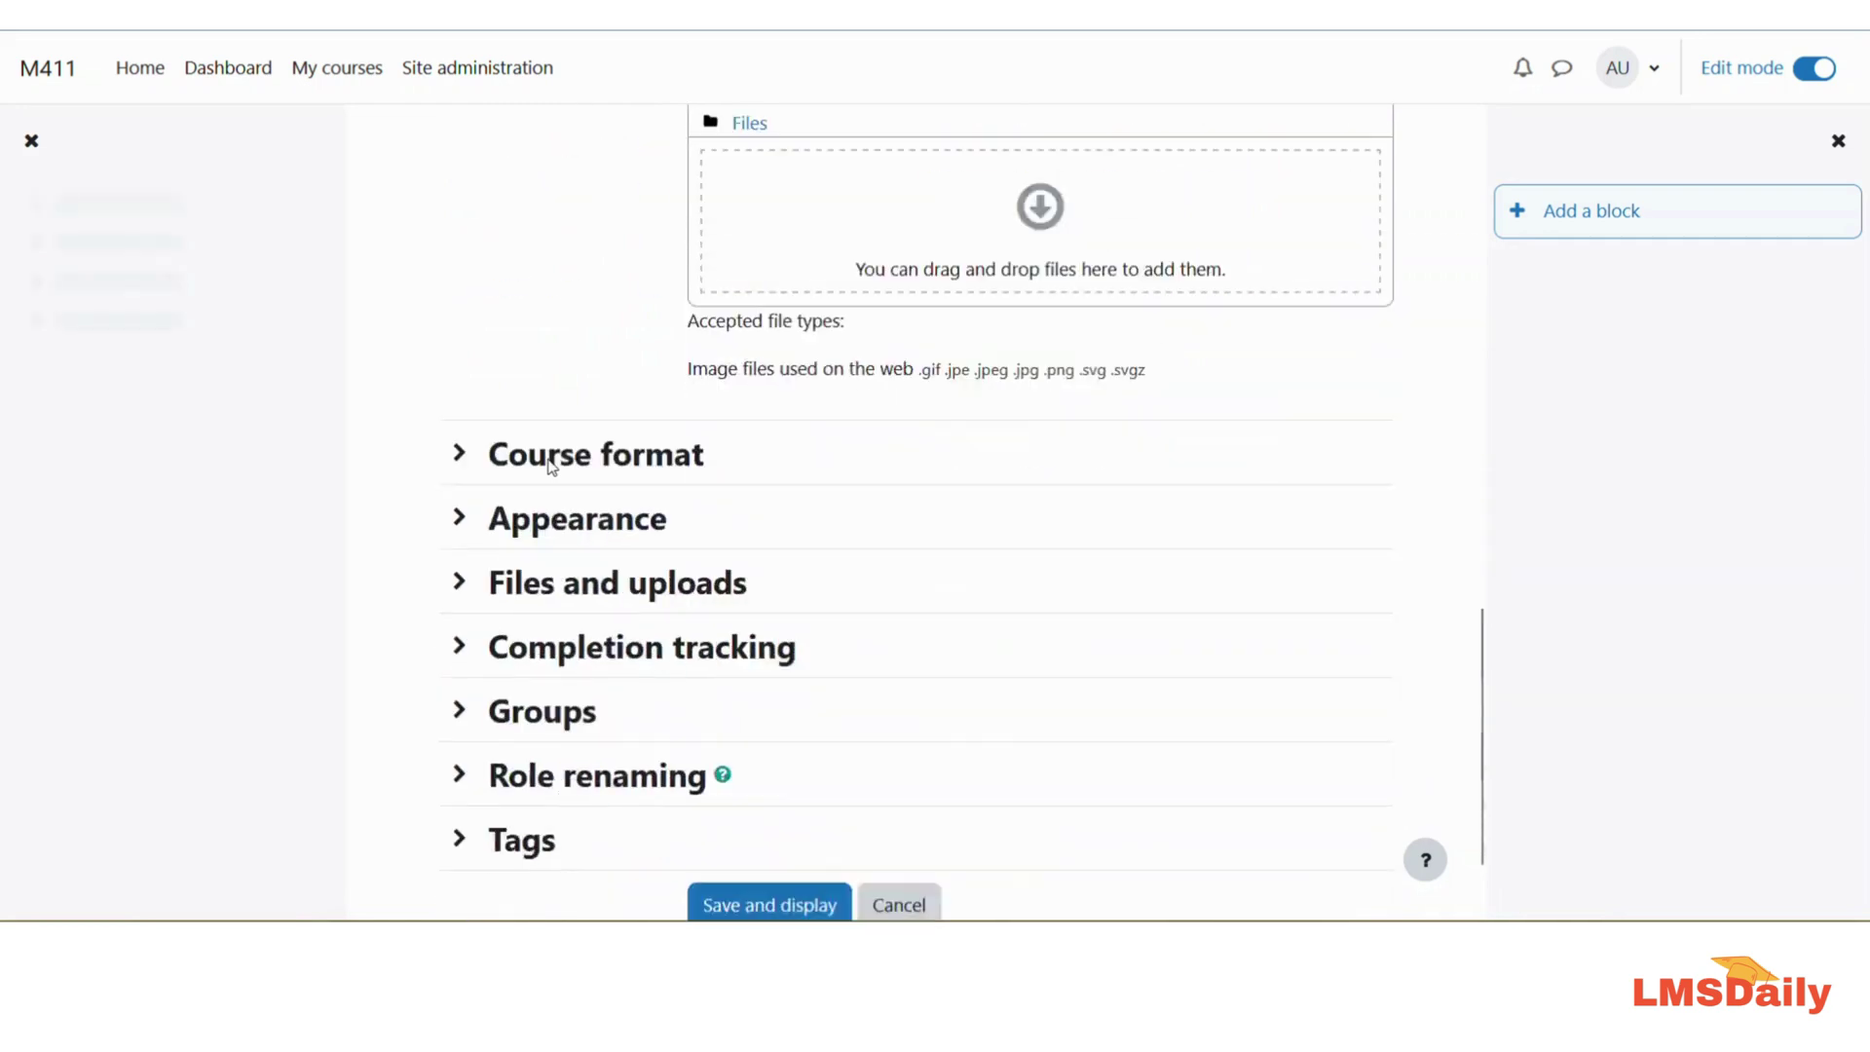
scroll(551, 468, down, 2)
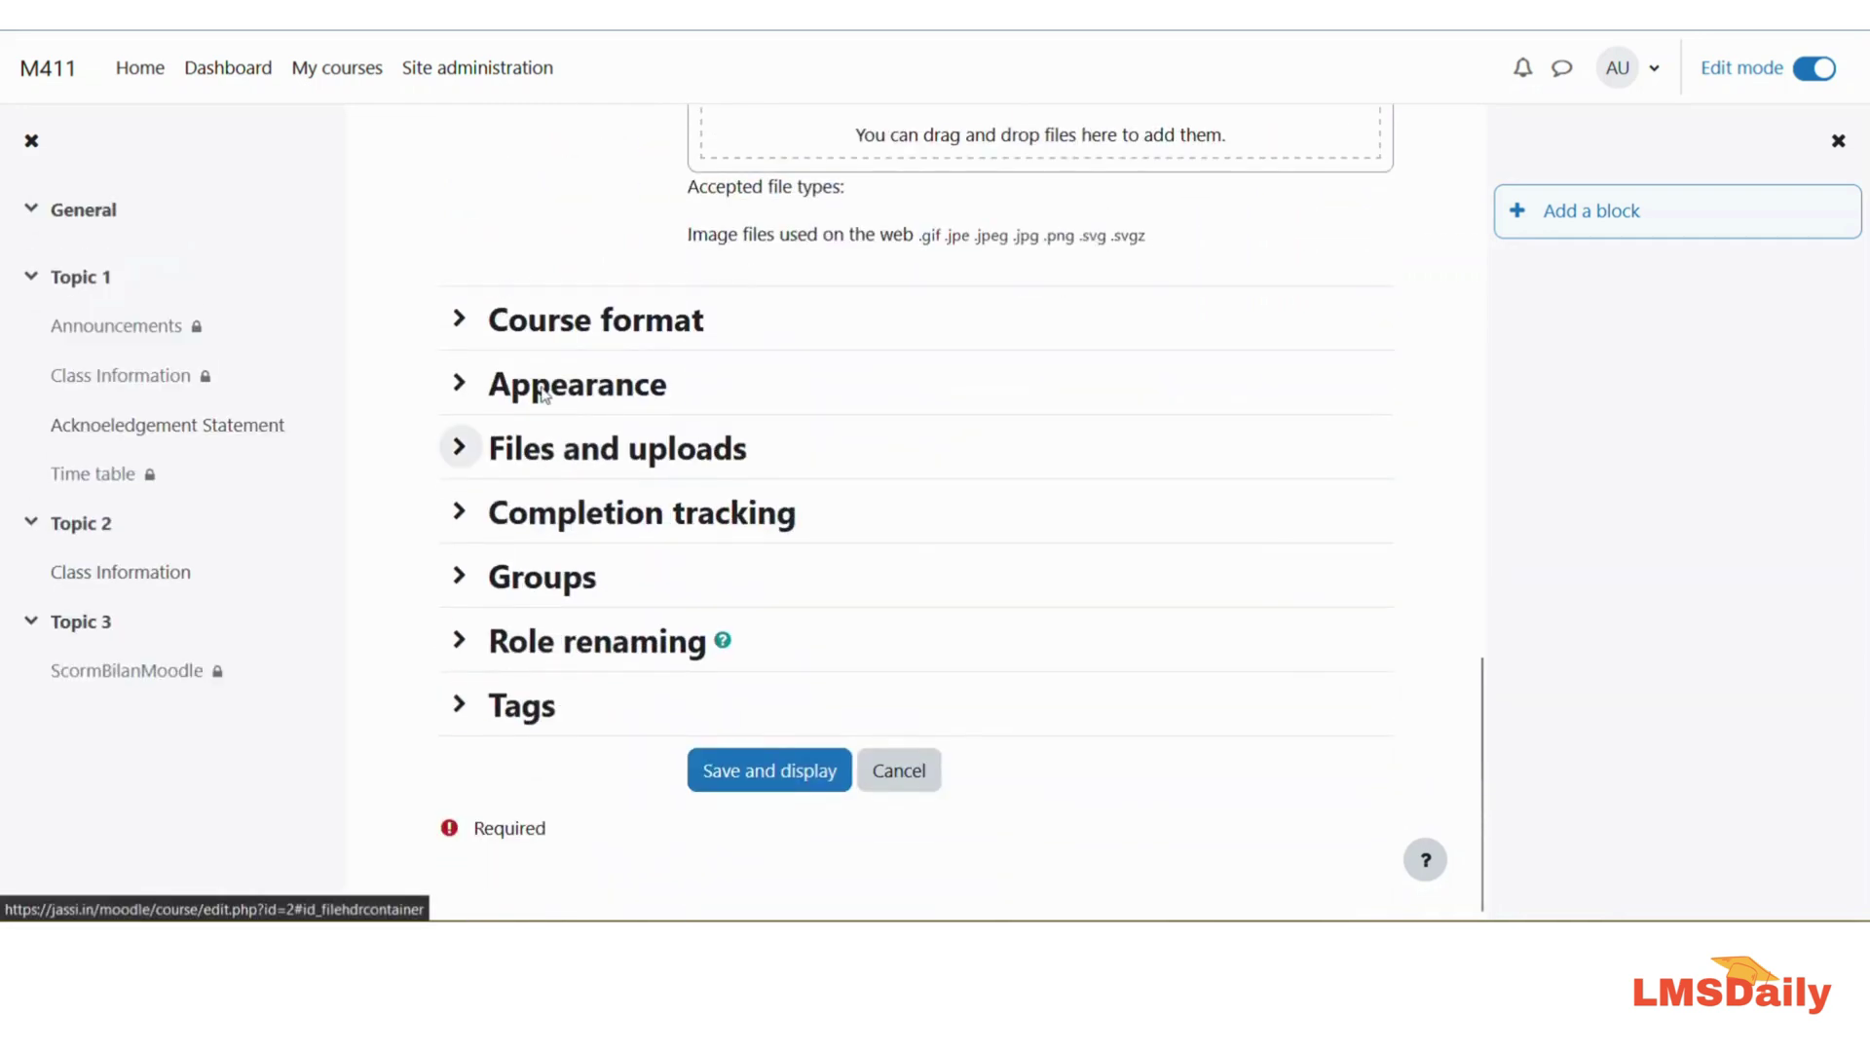
click(533, 331)
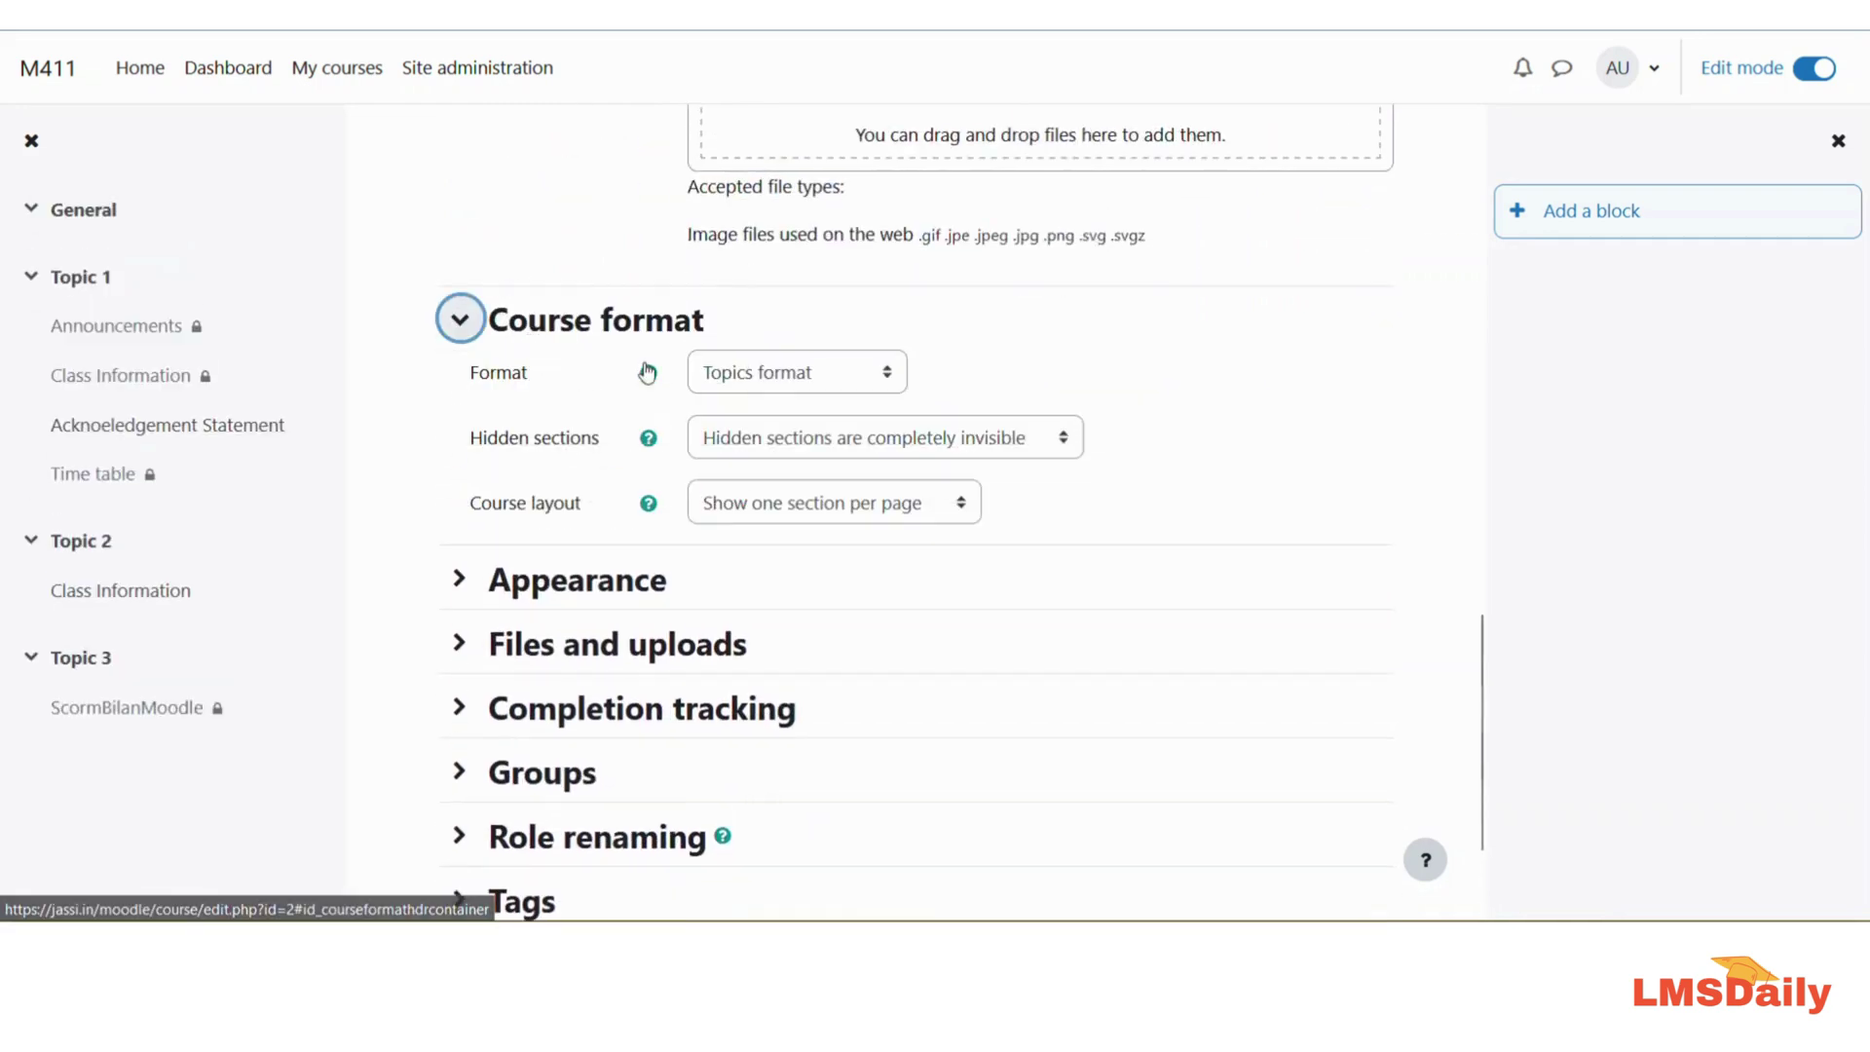
click(752, 376)
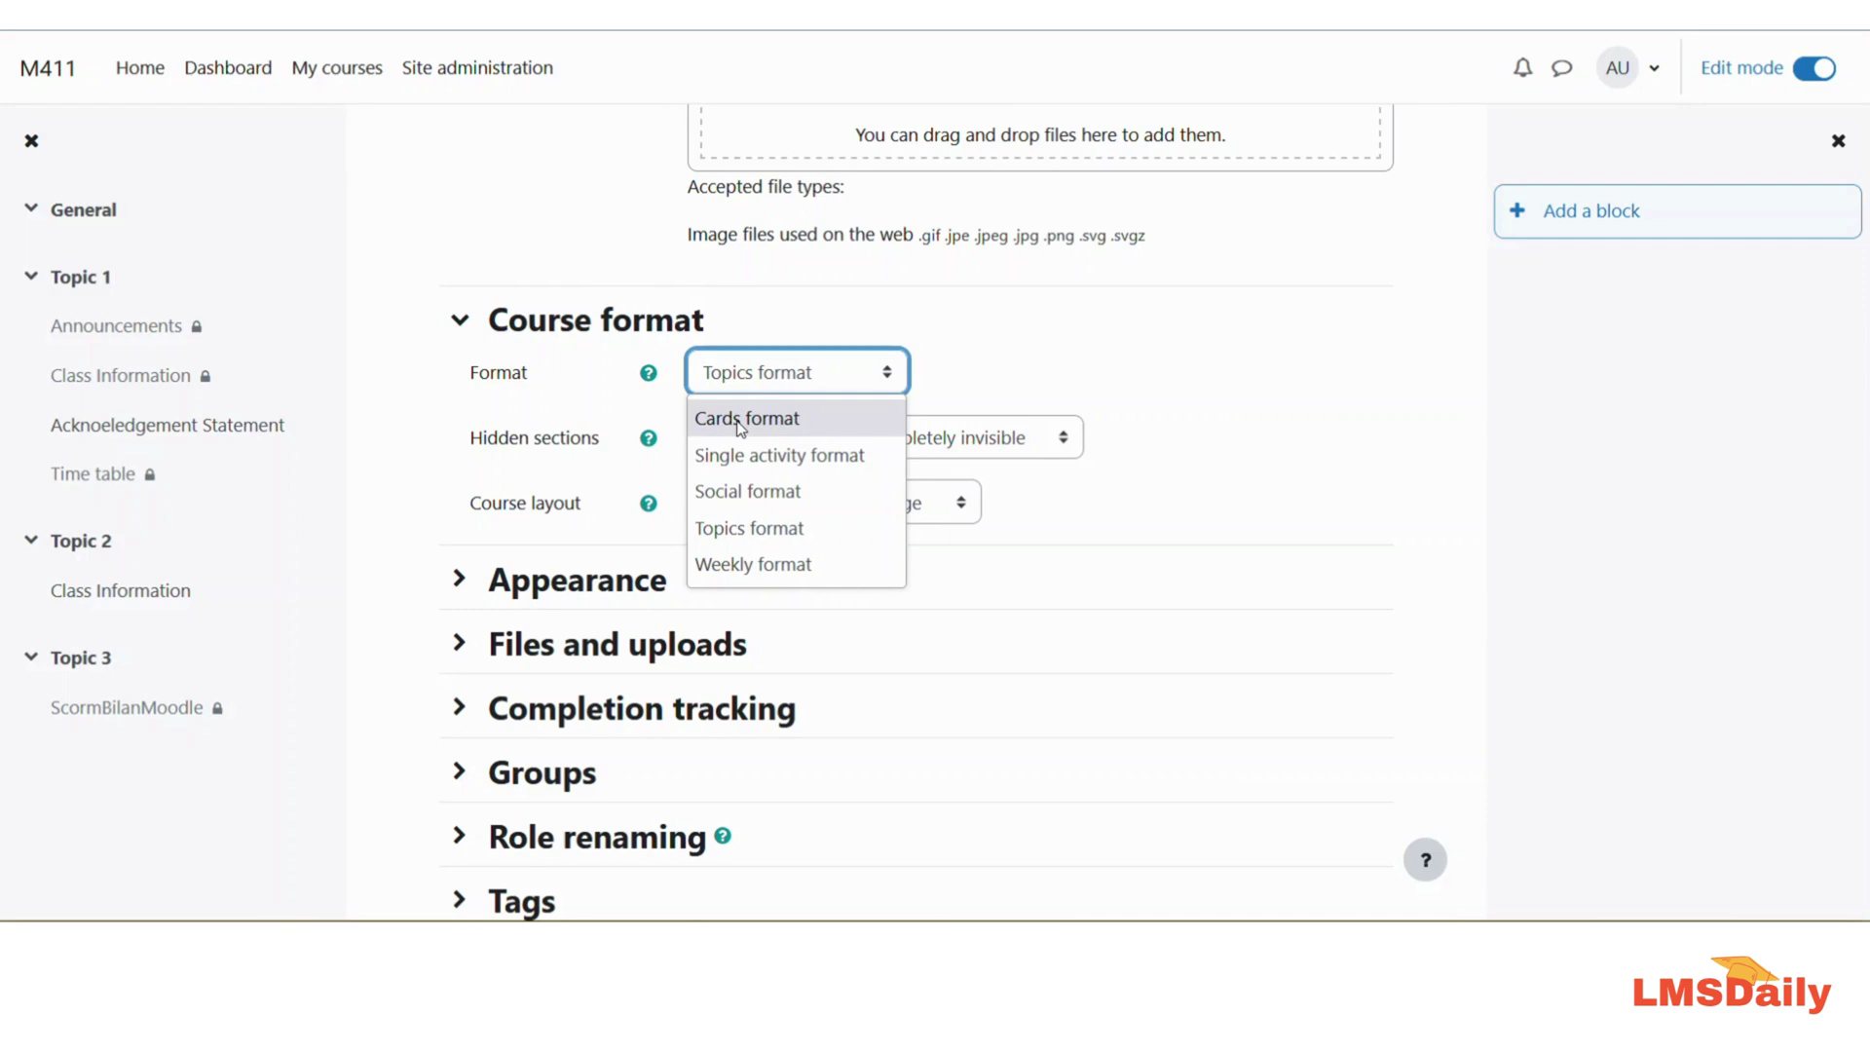
Step: Choose Cards in the Format dropdown in place of Topics
click(739, 420)
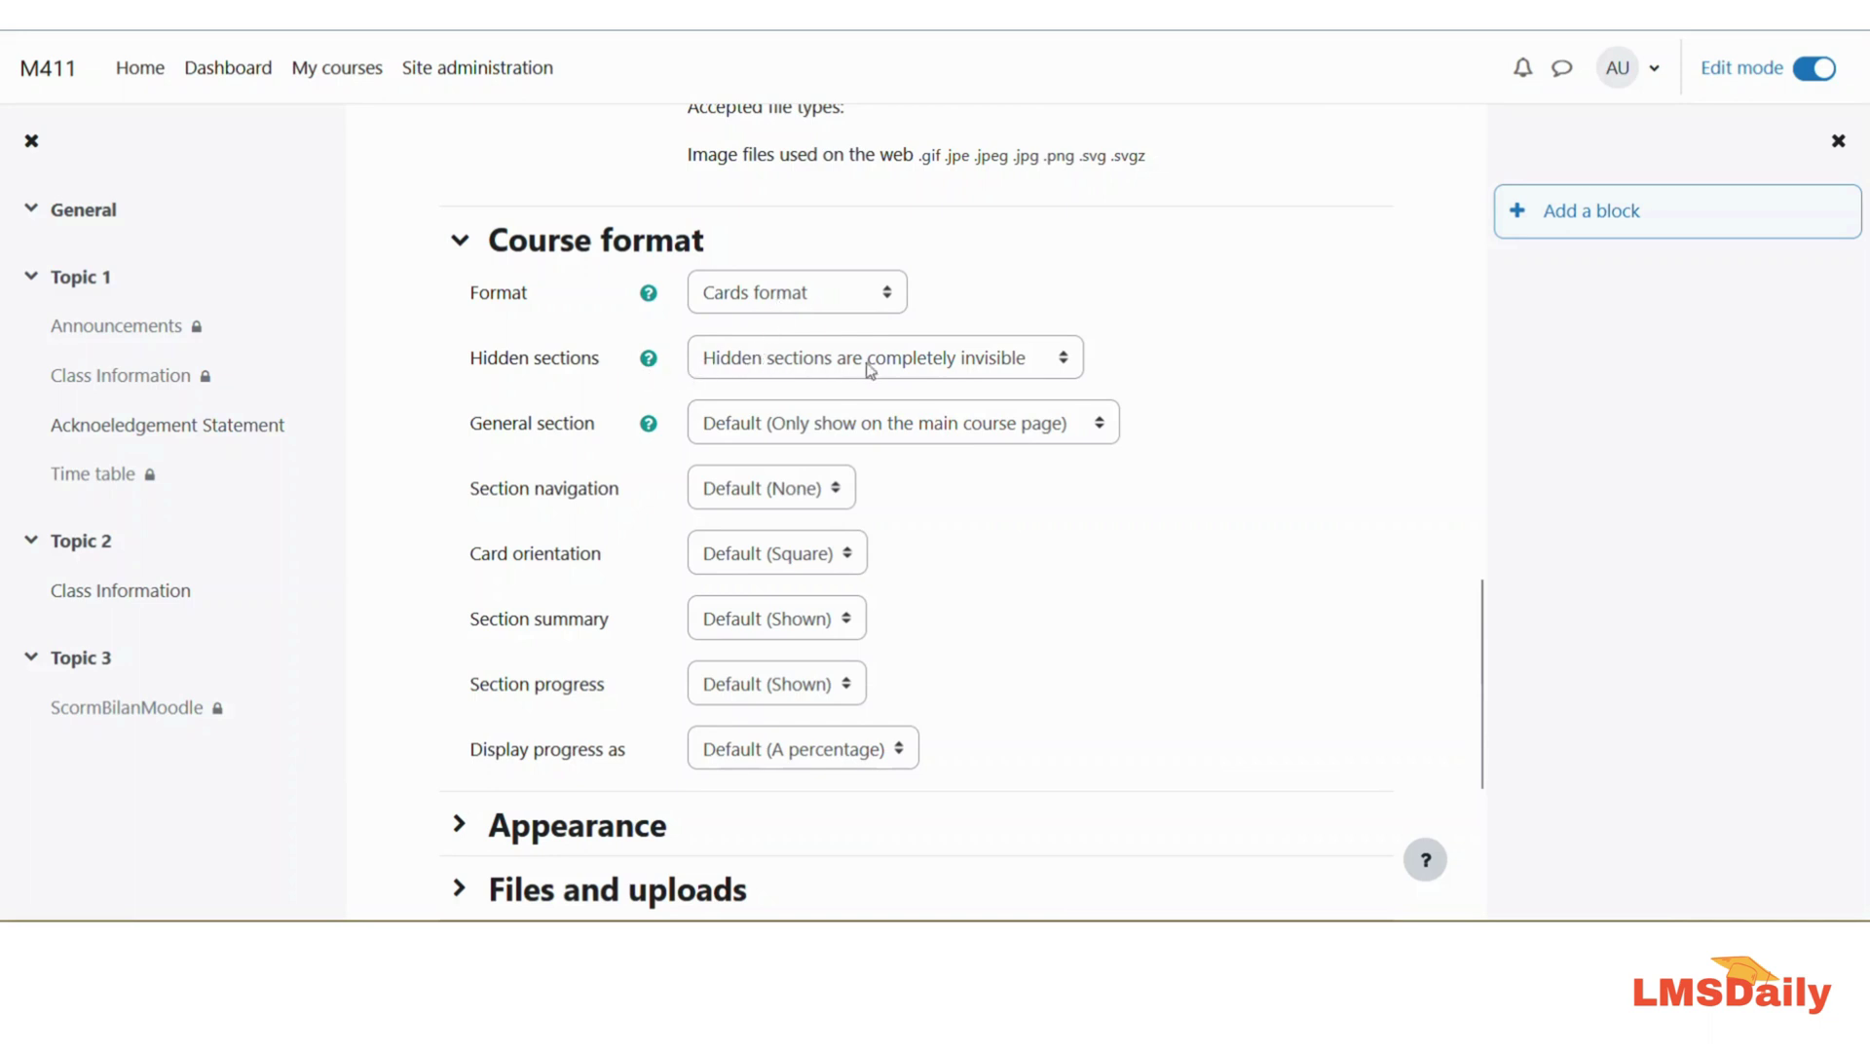
Step: Keep the Hidden sections and General section defaults, and set Section navigation to Both
click(913, 368)
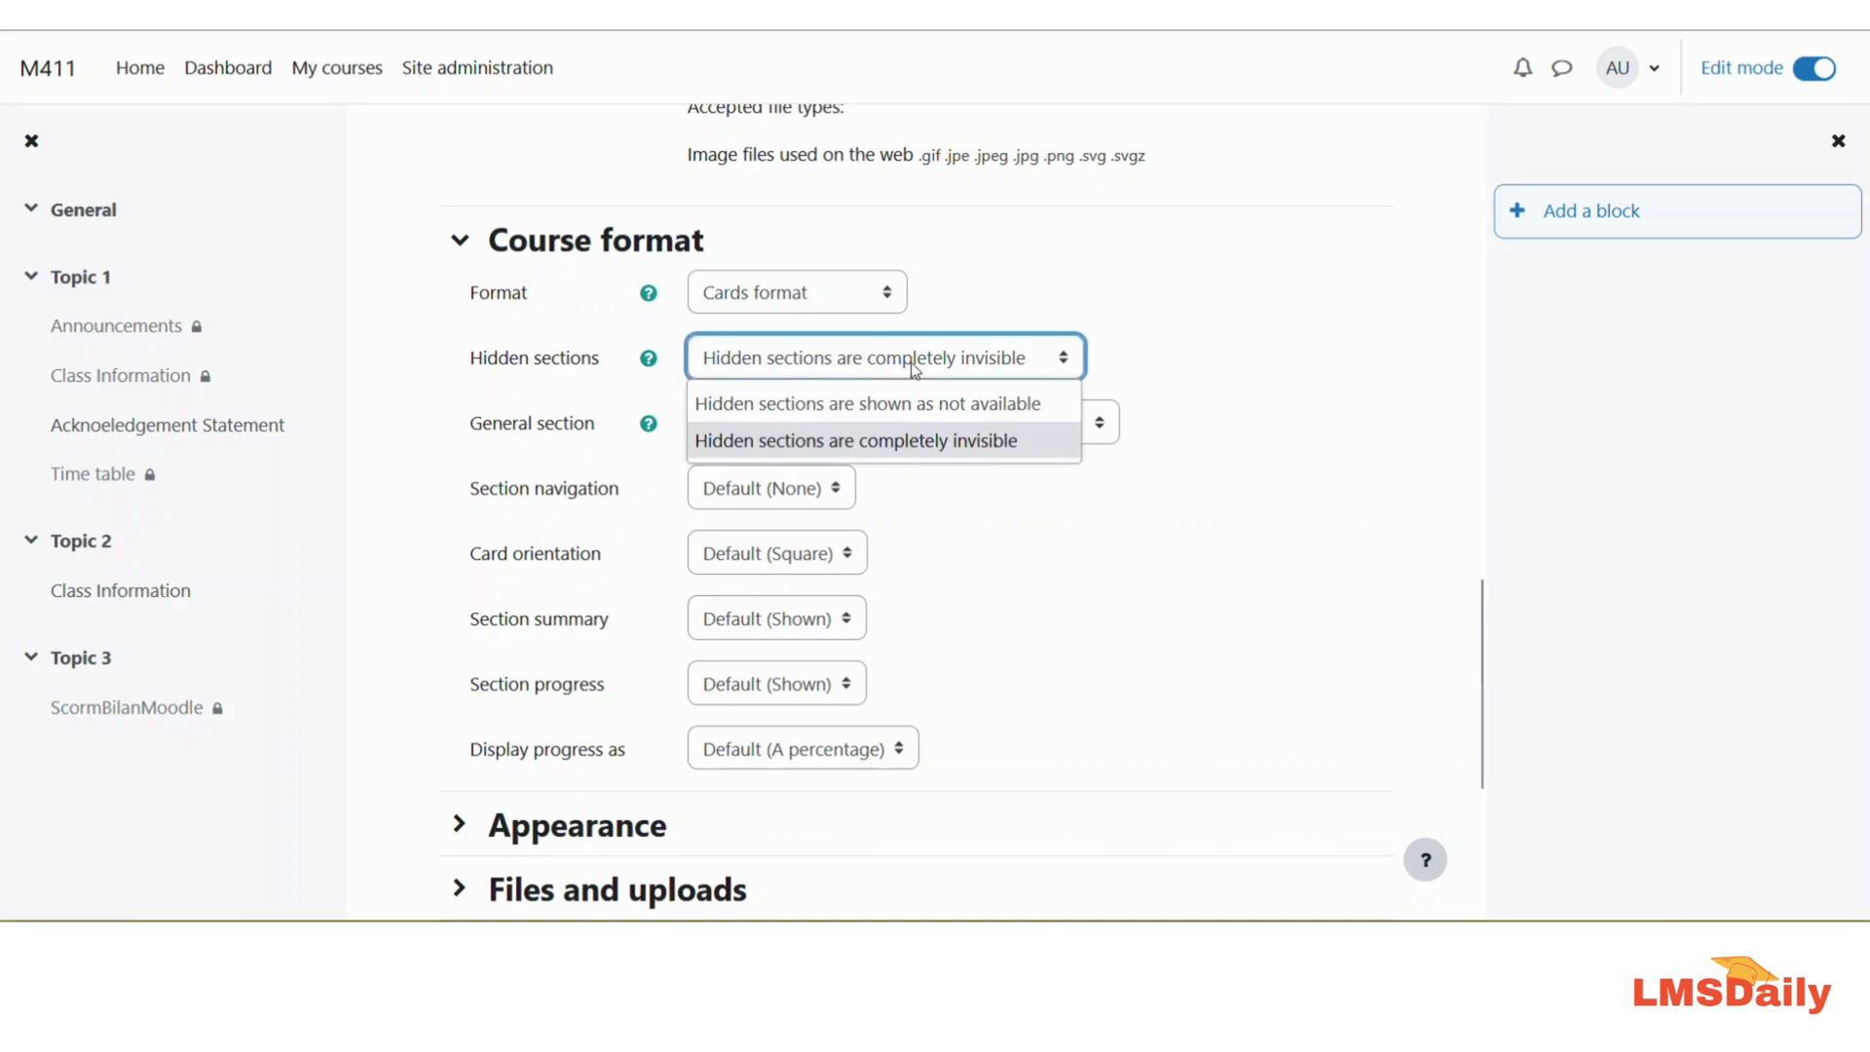
click(912, 365)
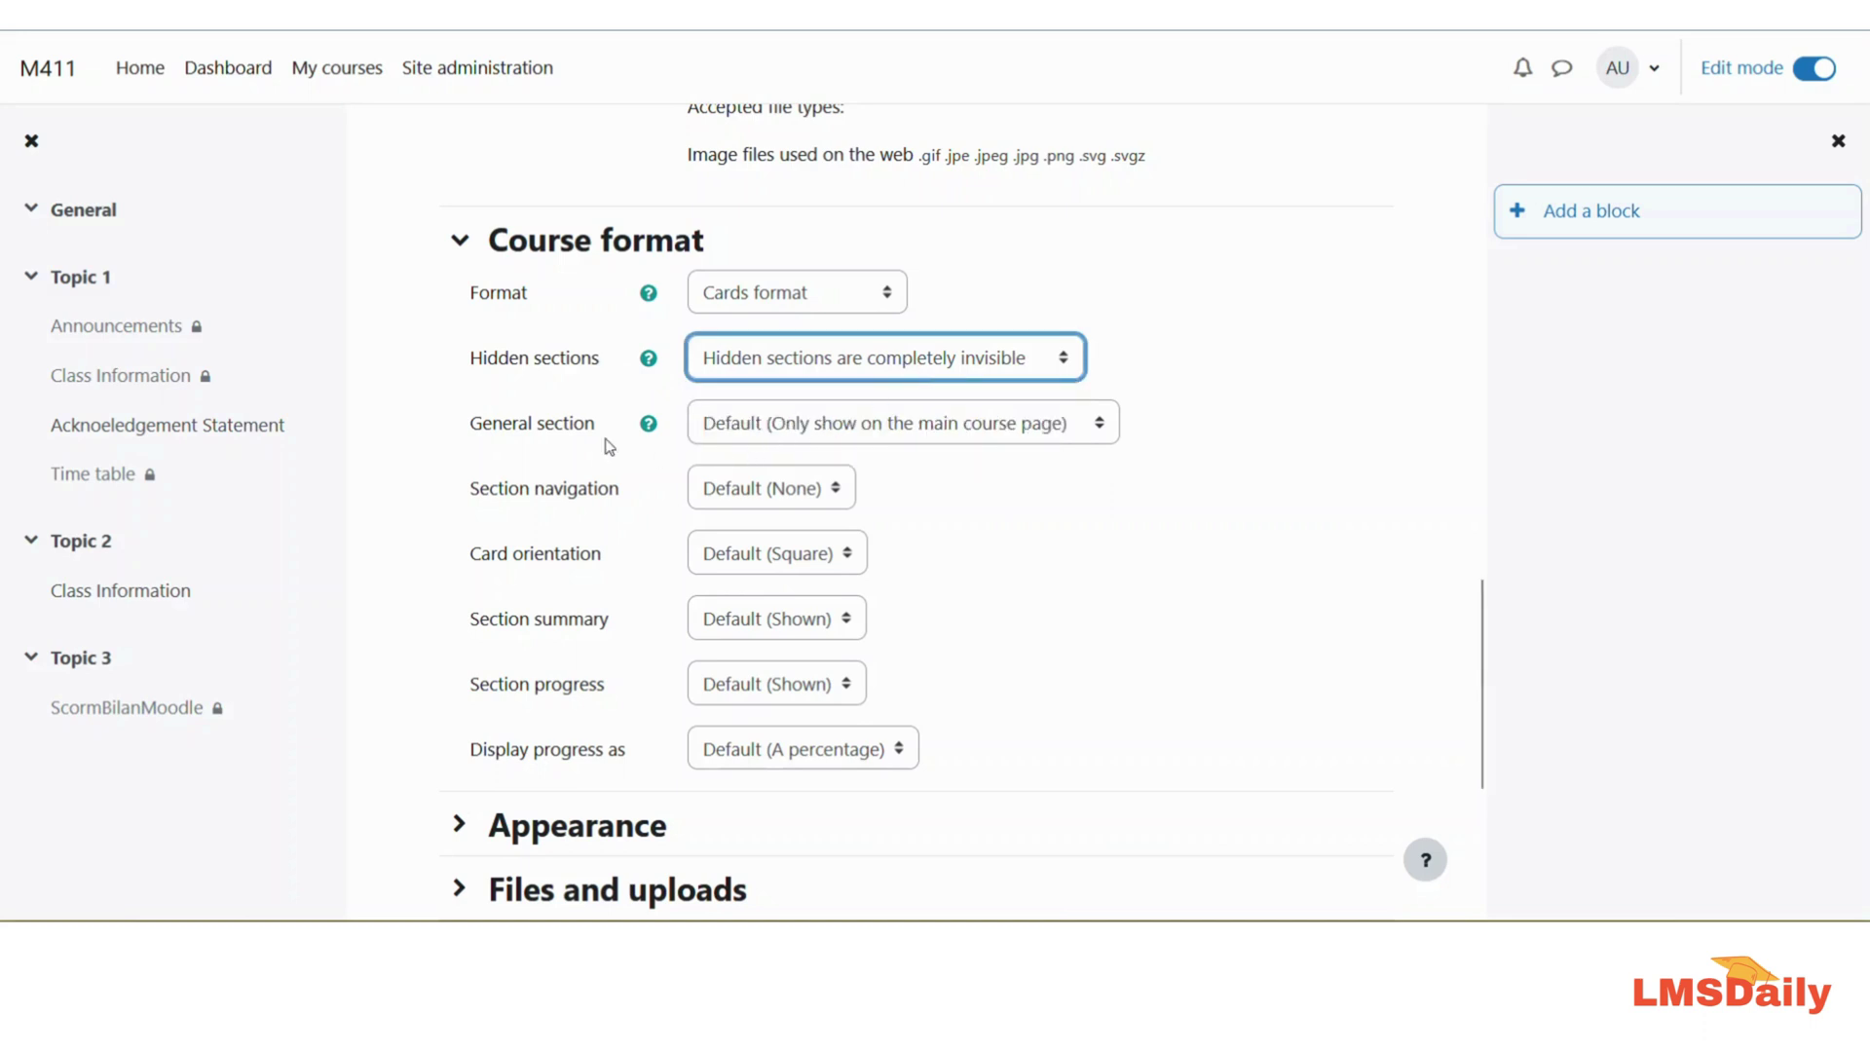
click(751, 439)
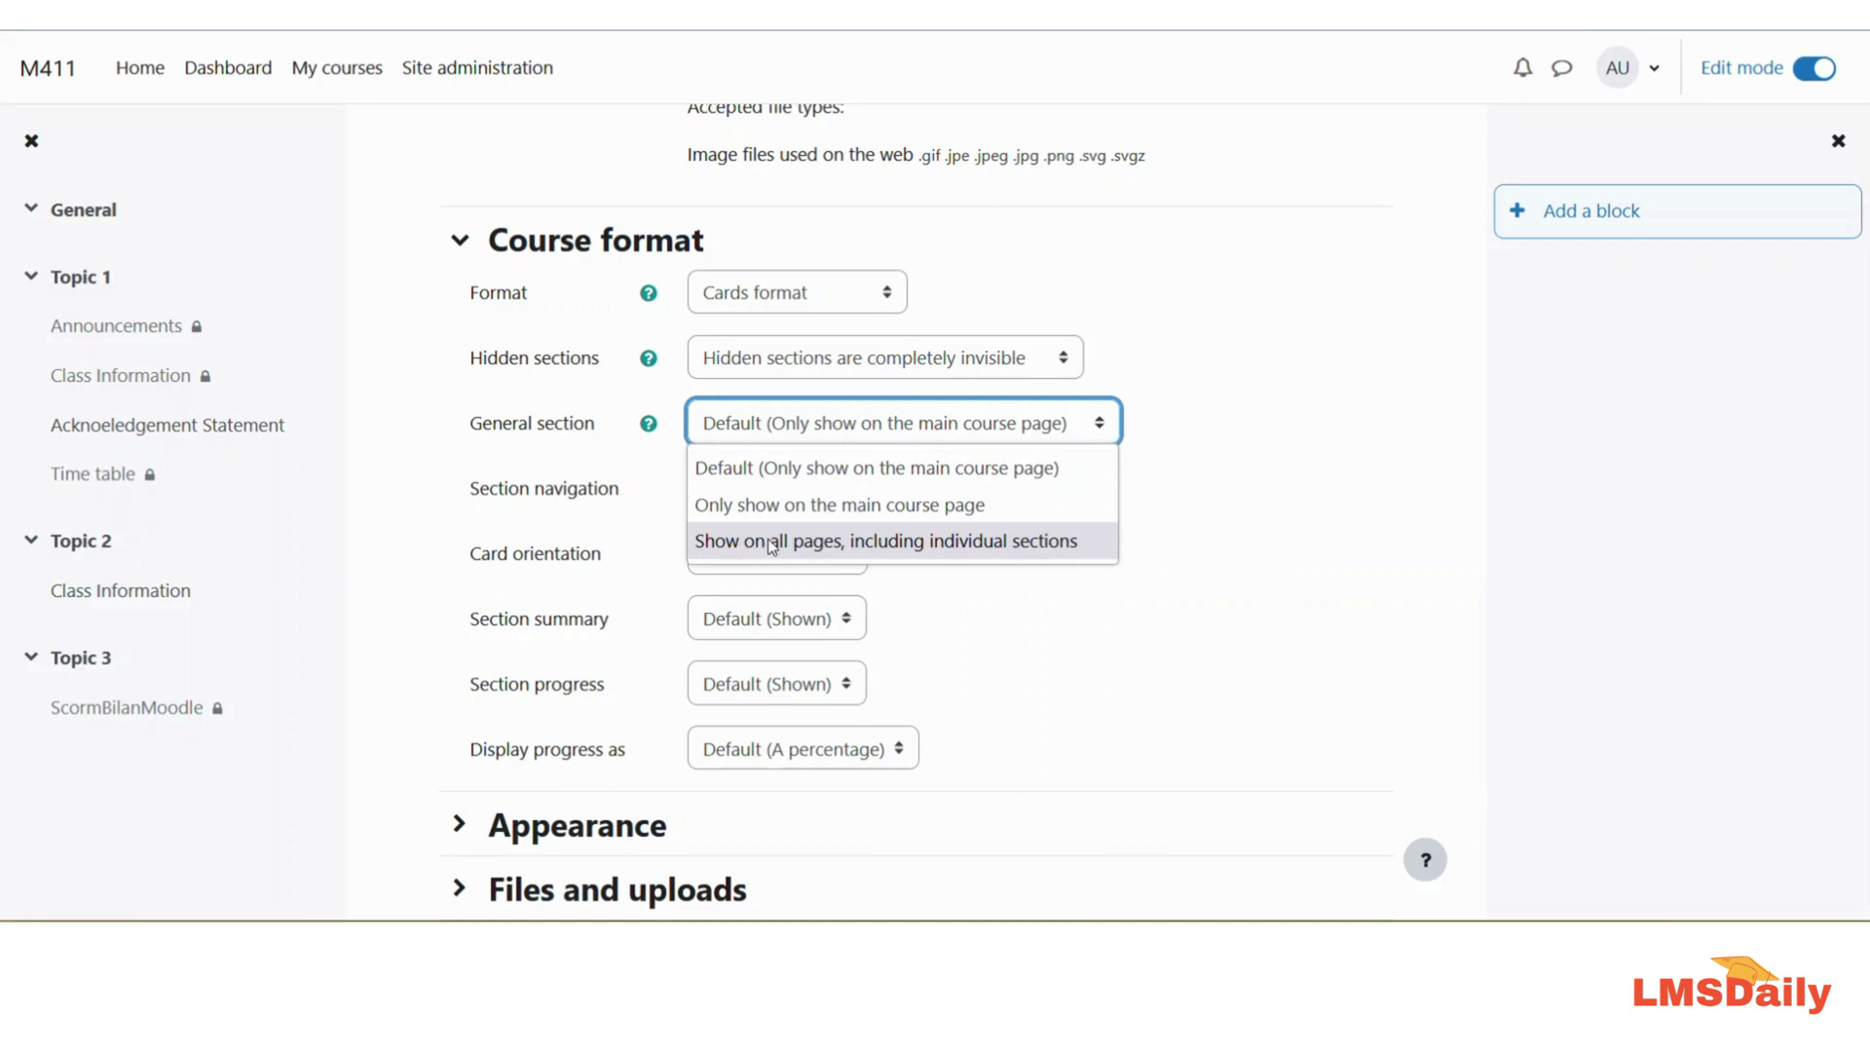
click(765, 423)
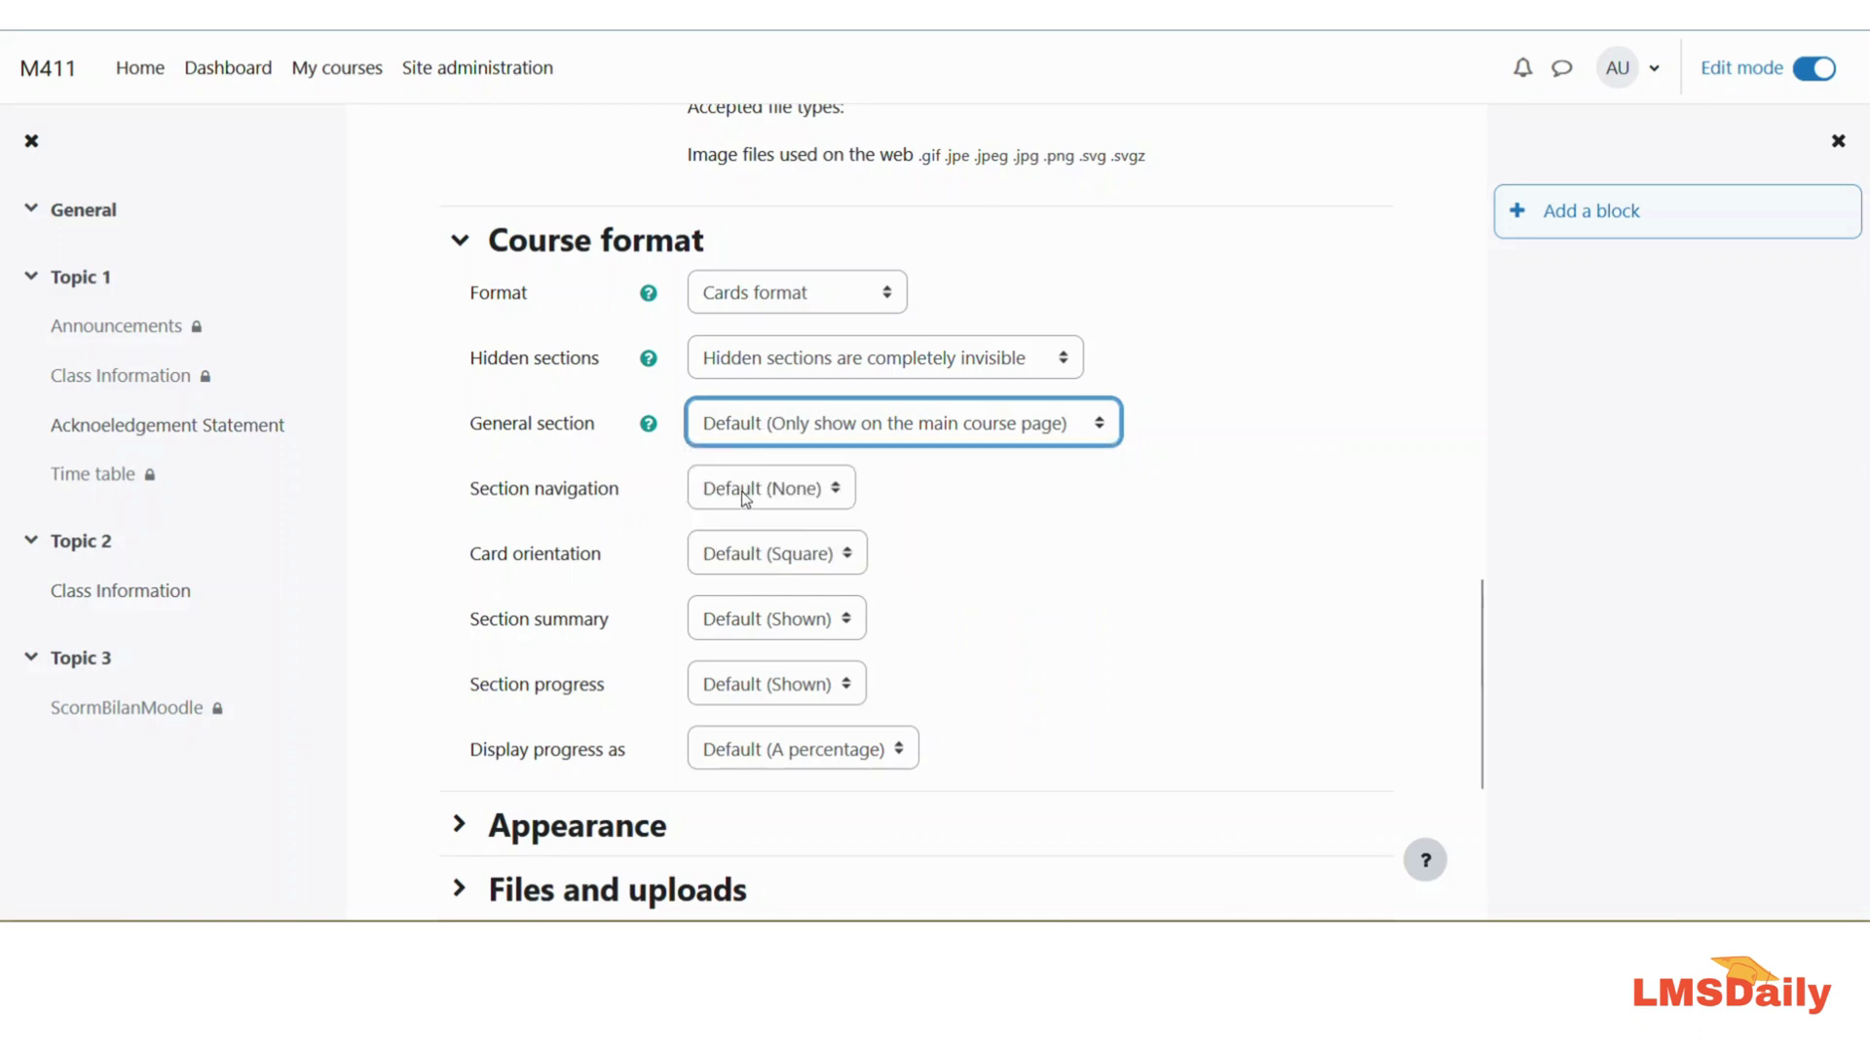
click(745, 495)
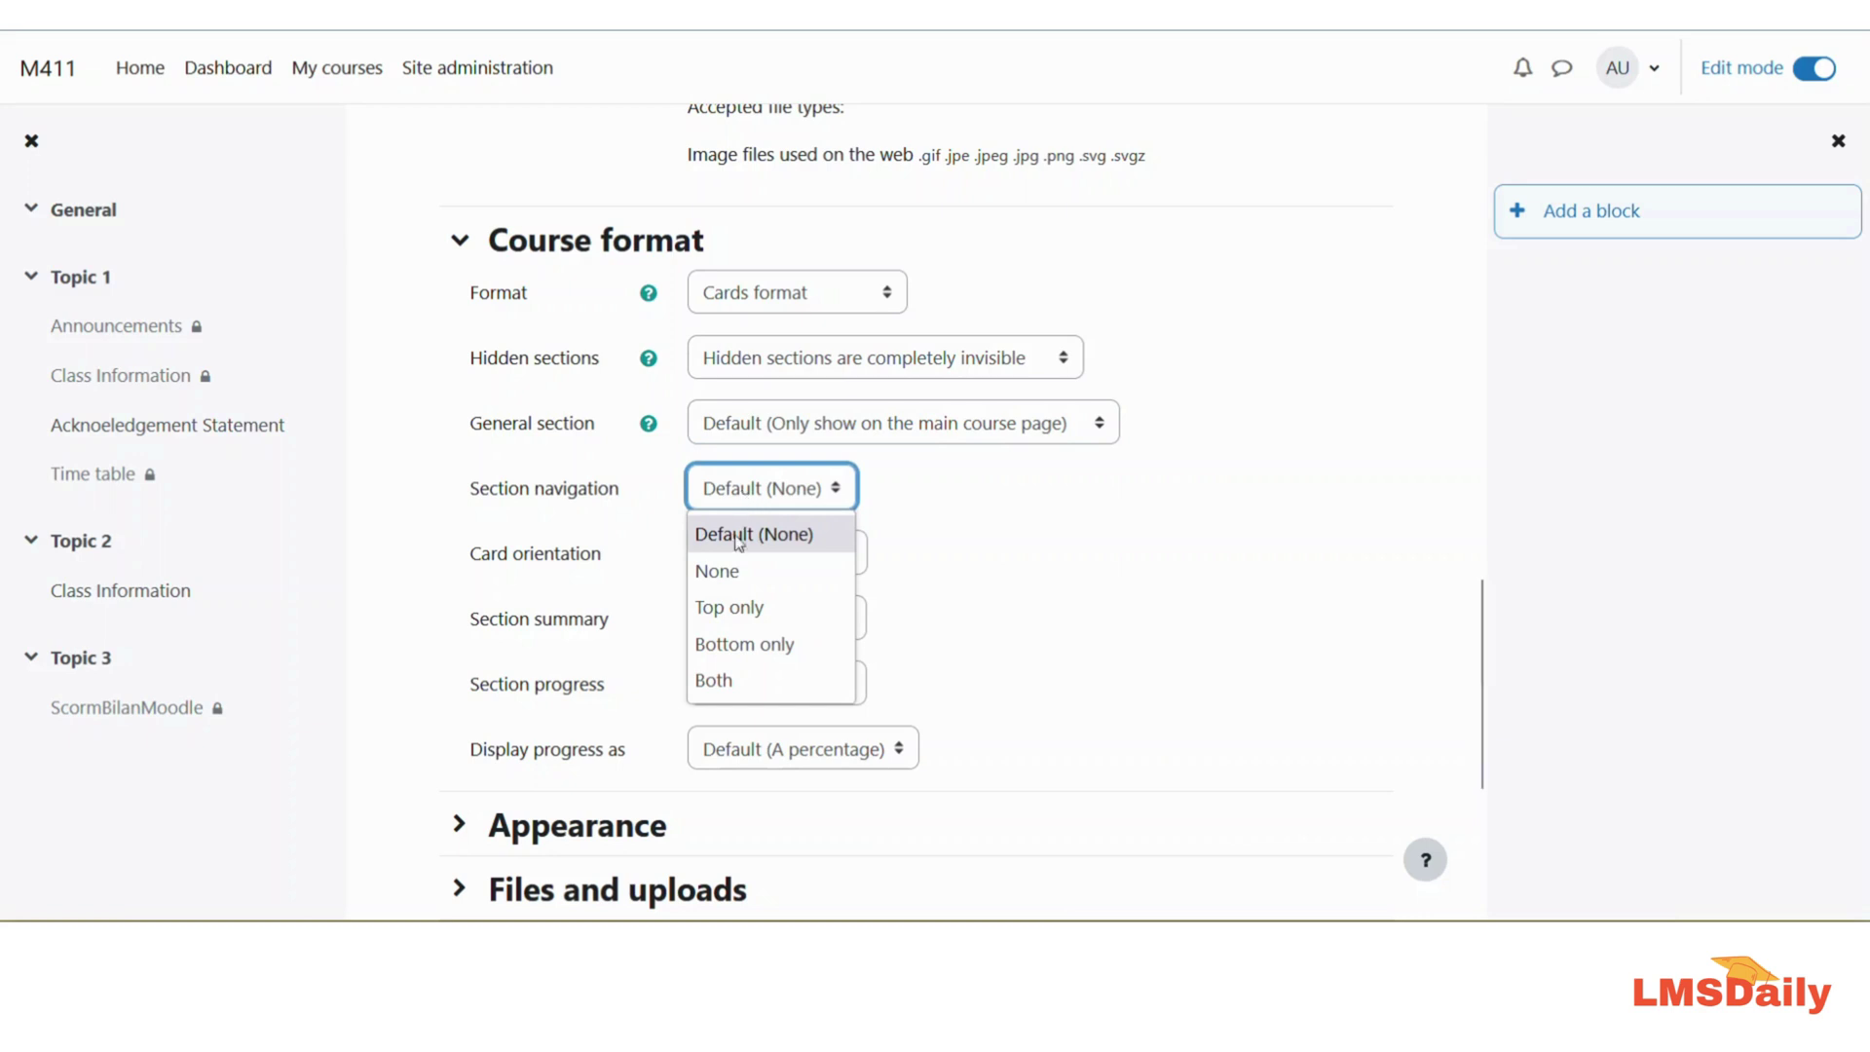
click(722, 682)
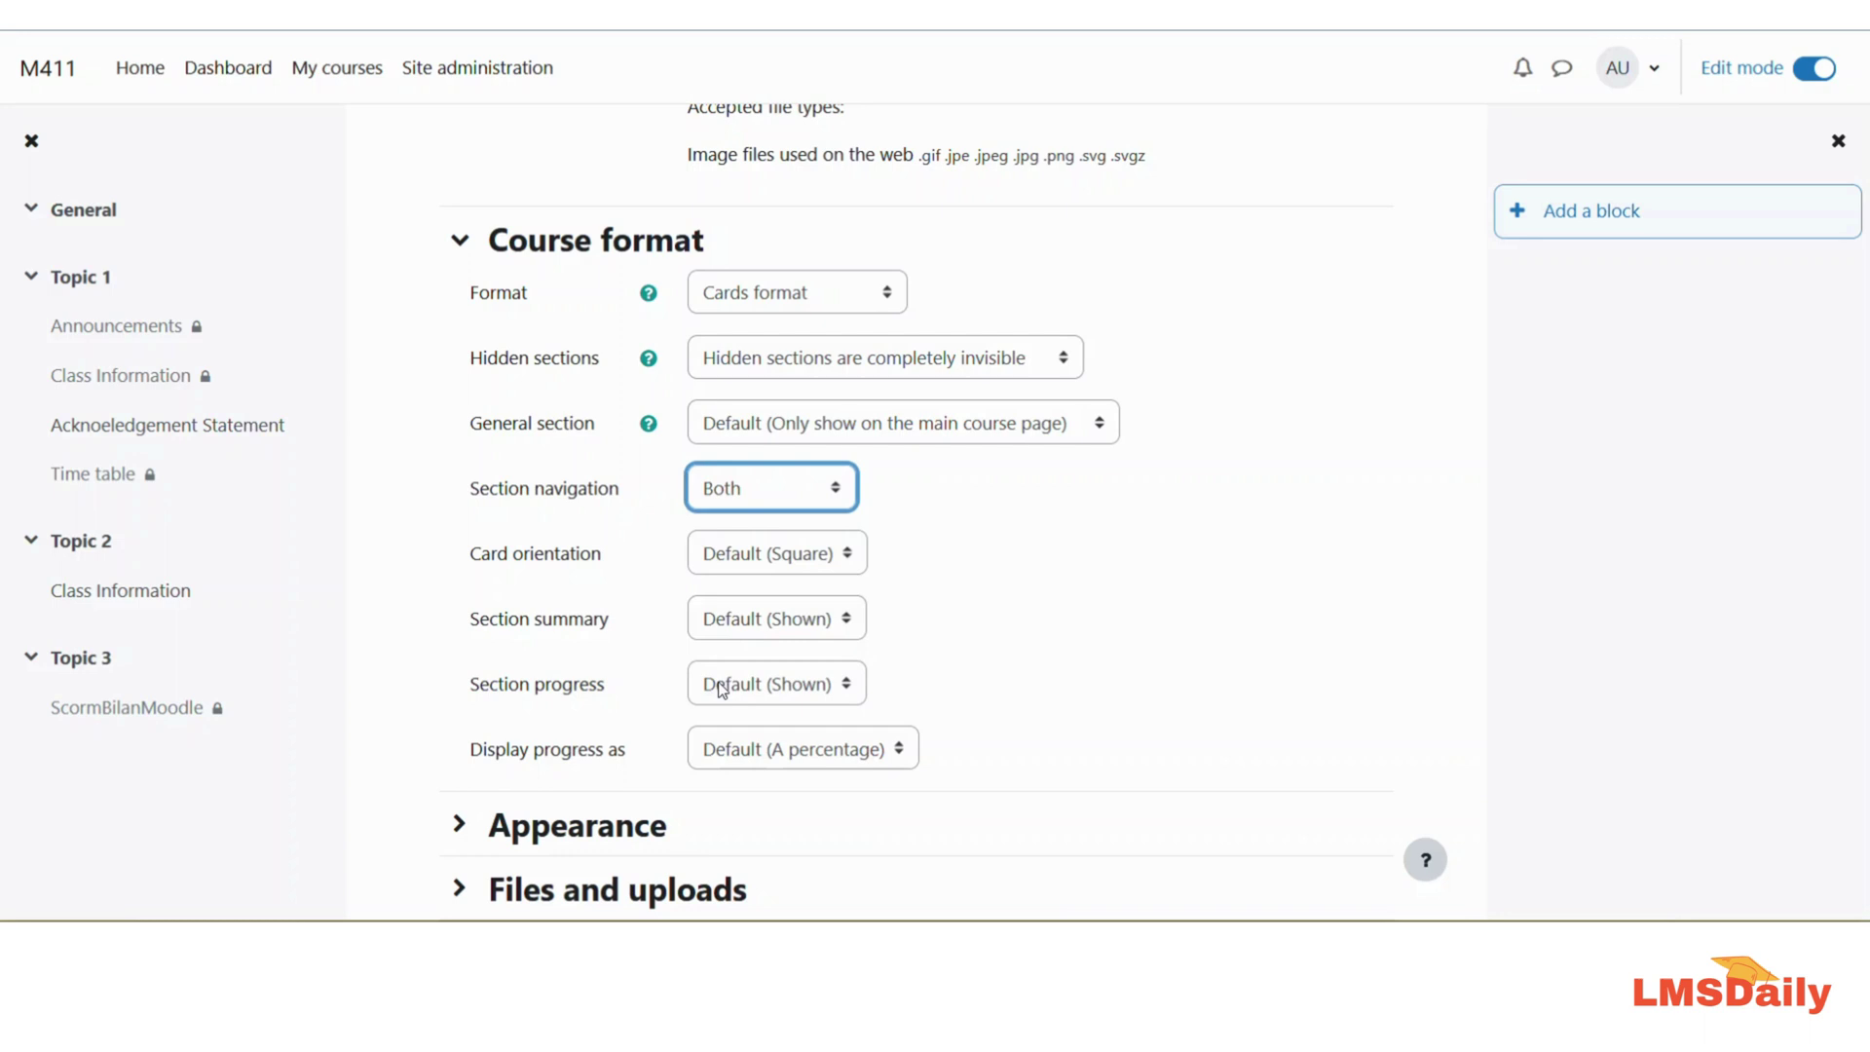
Step: Set Card orientation to Horizontal and leave Section summary at its default
click(969, 542)
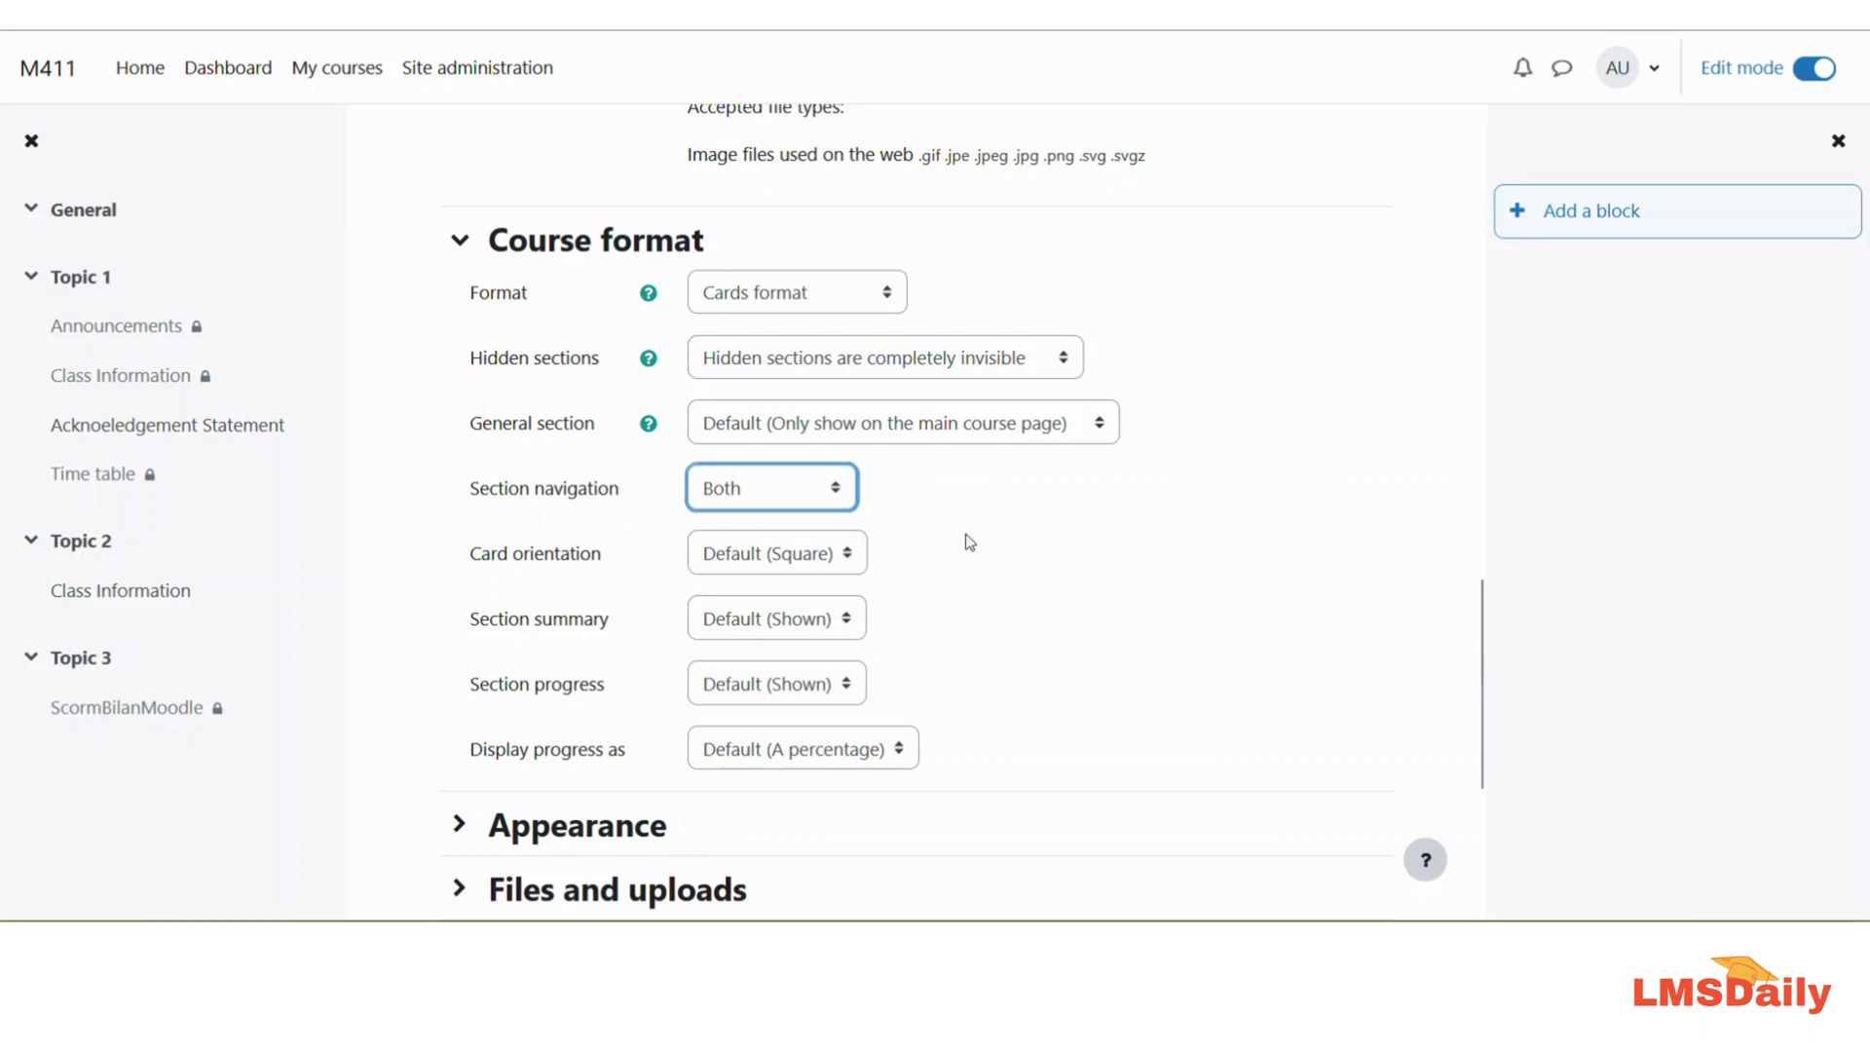
click(753, 565)
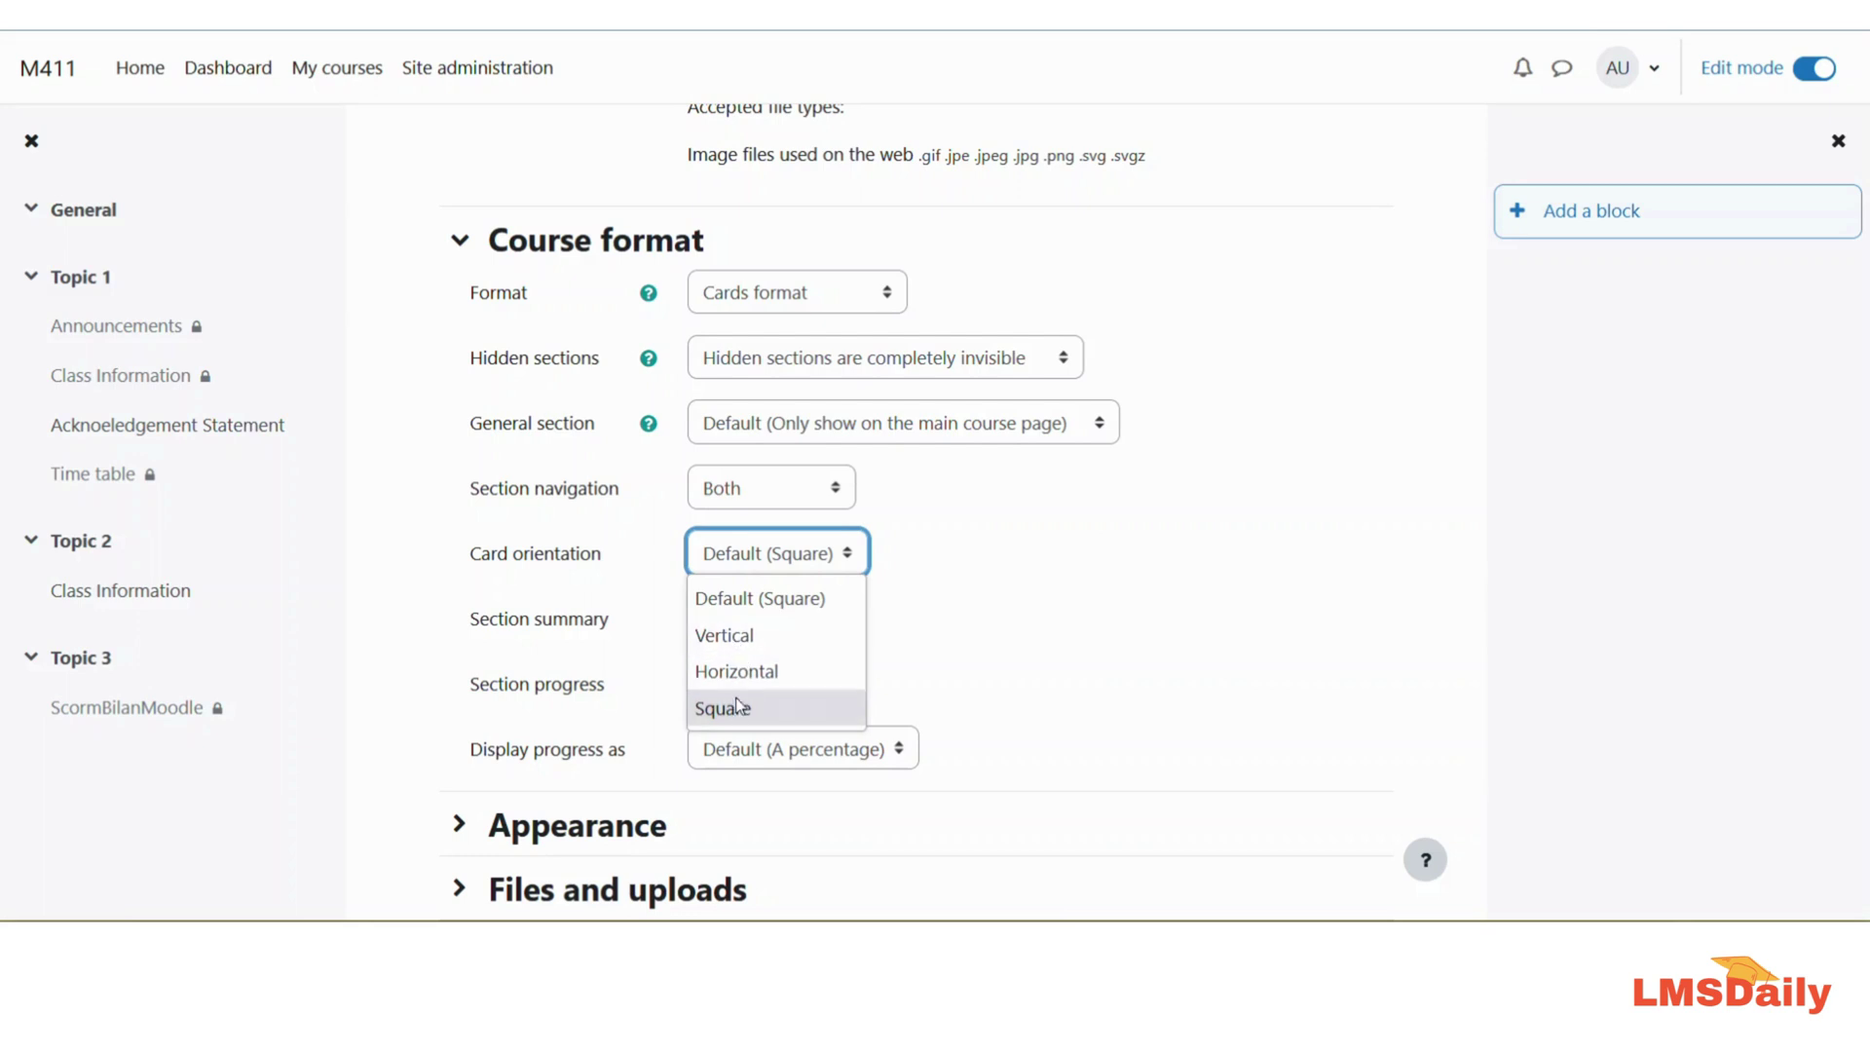
click(735, 671)
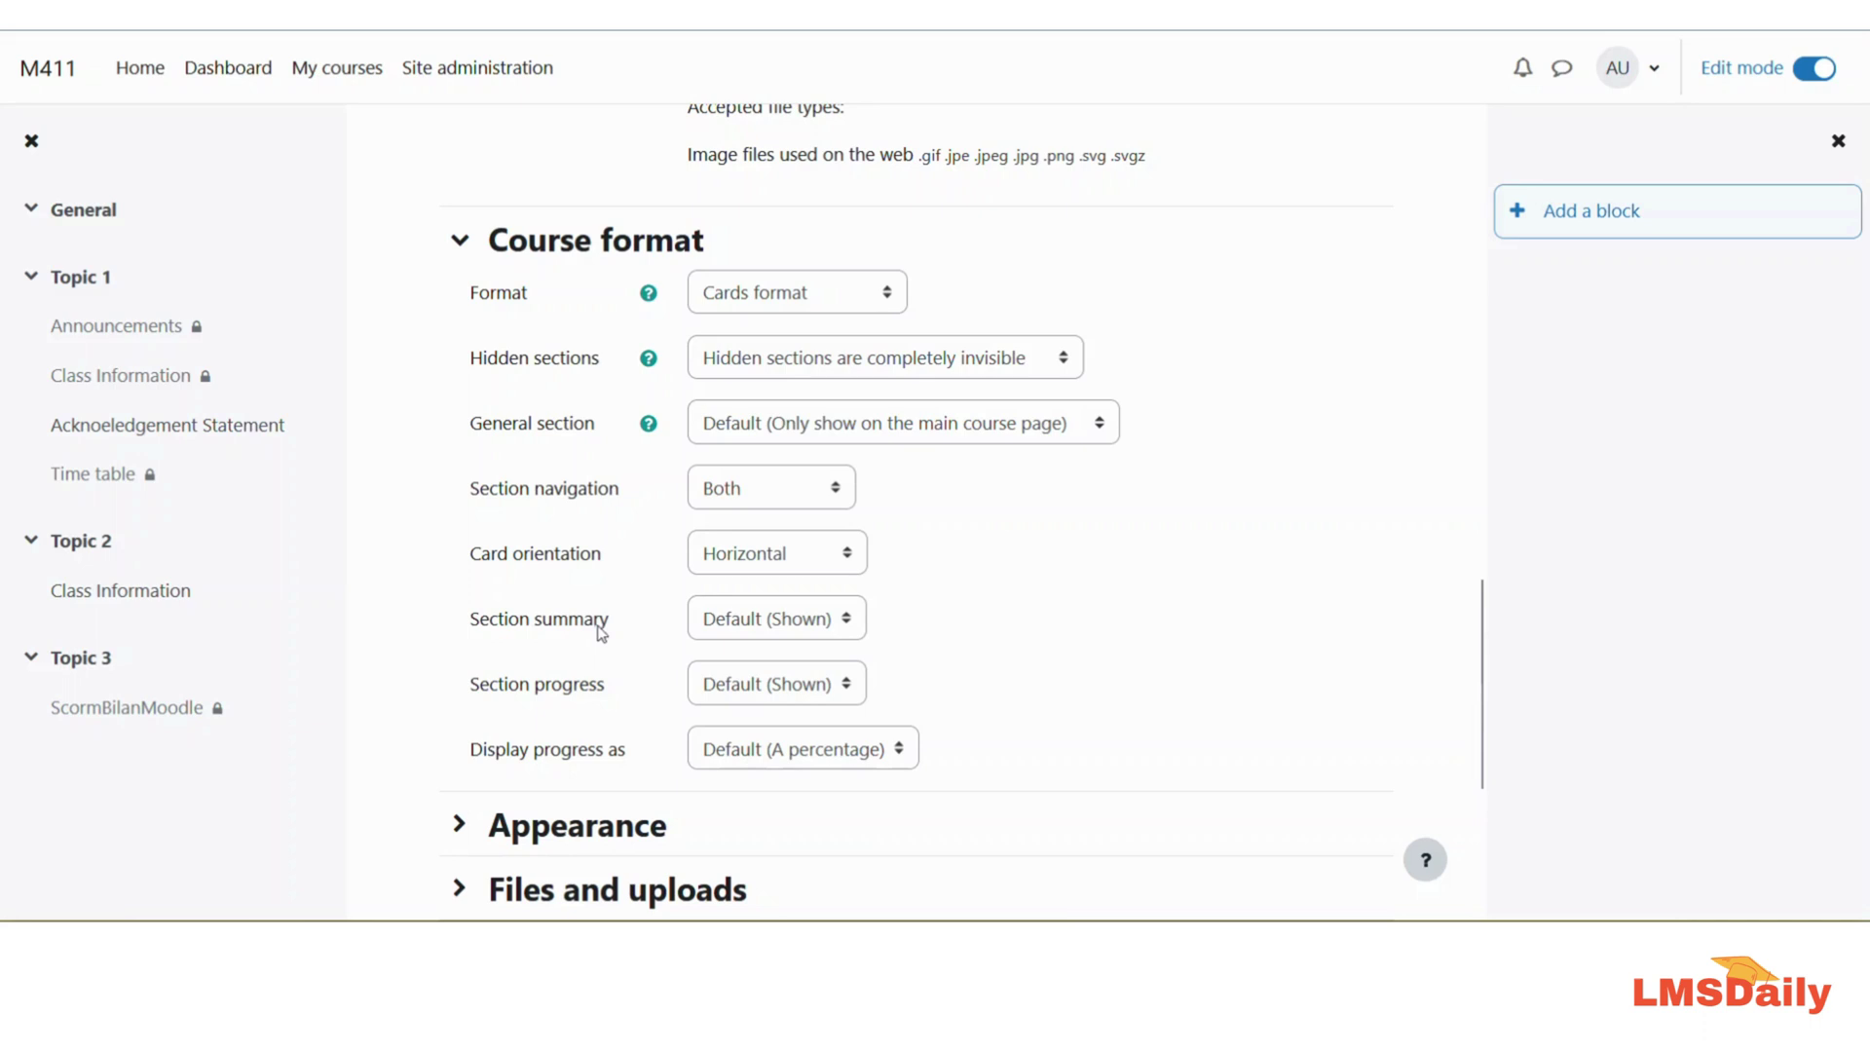
click(748, 629)
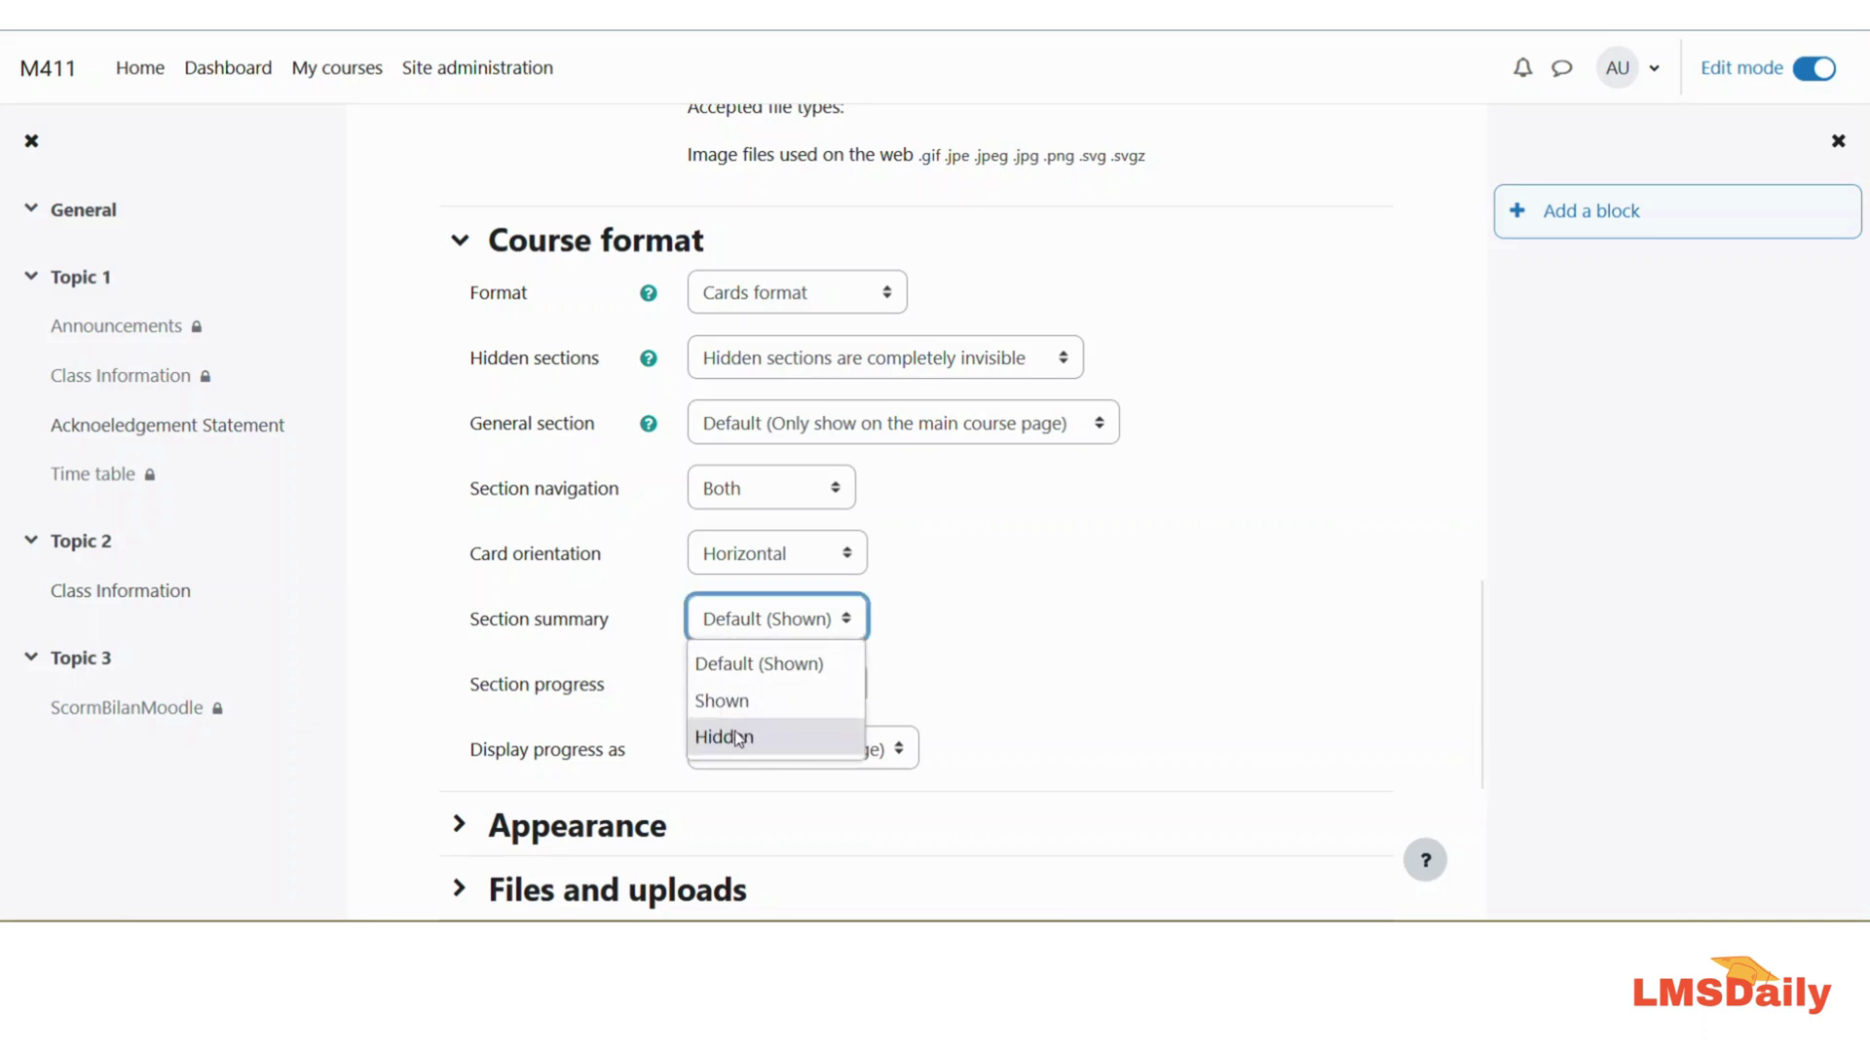
click(996, 651)
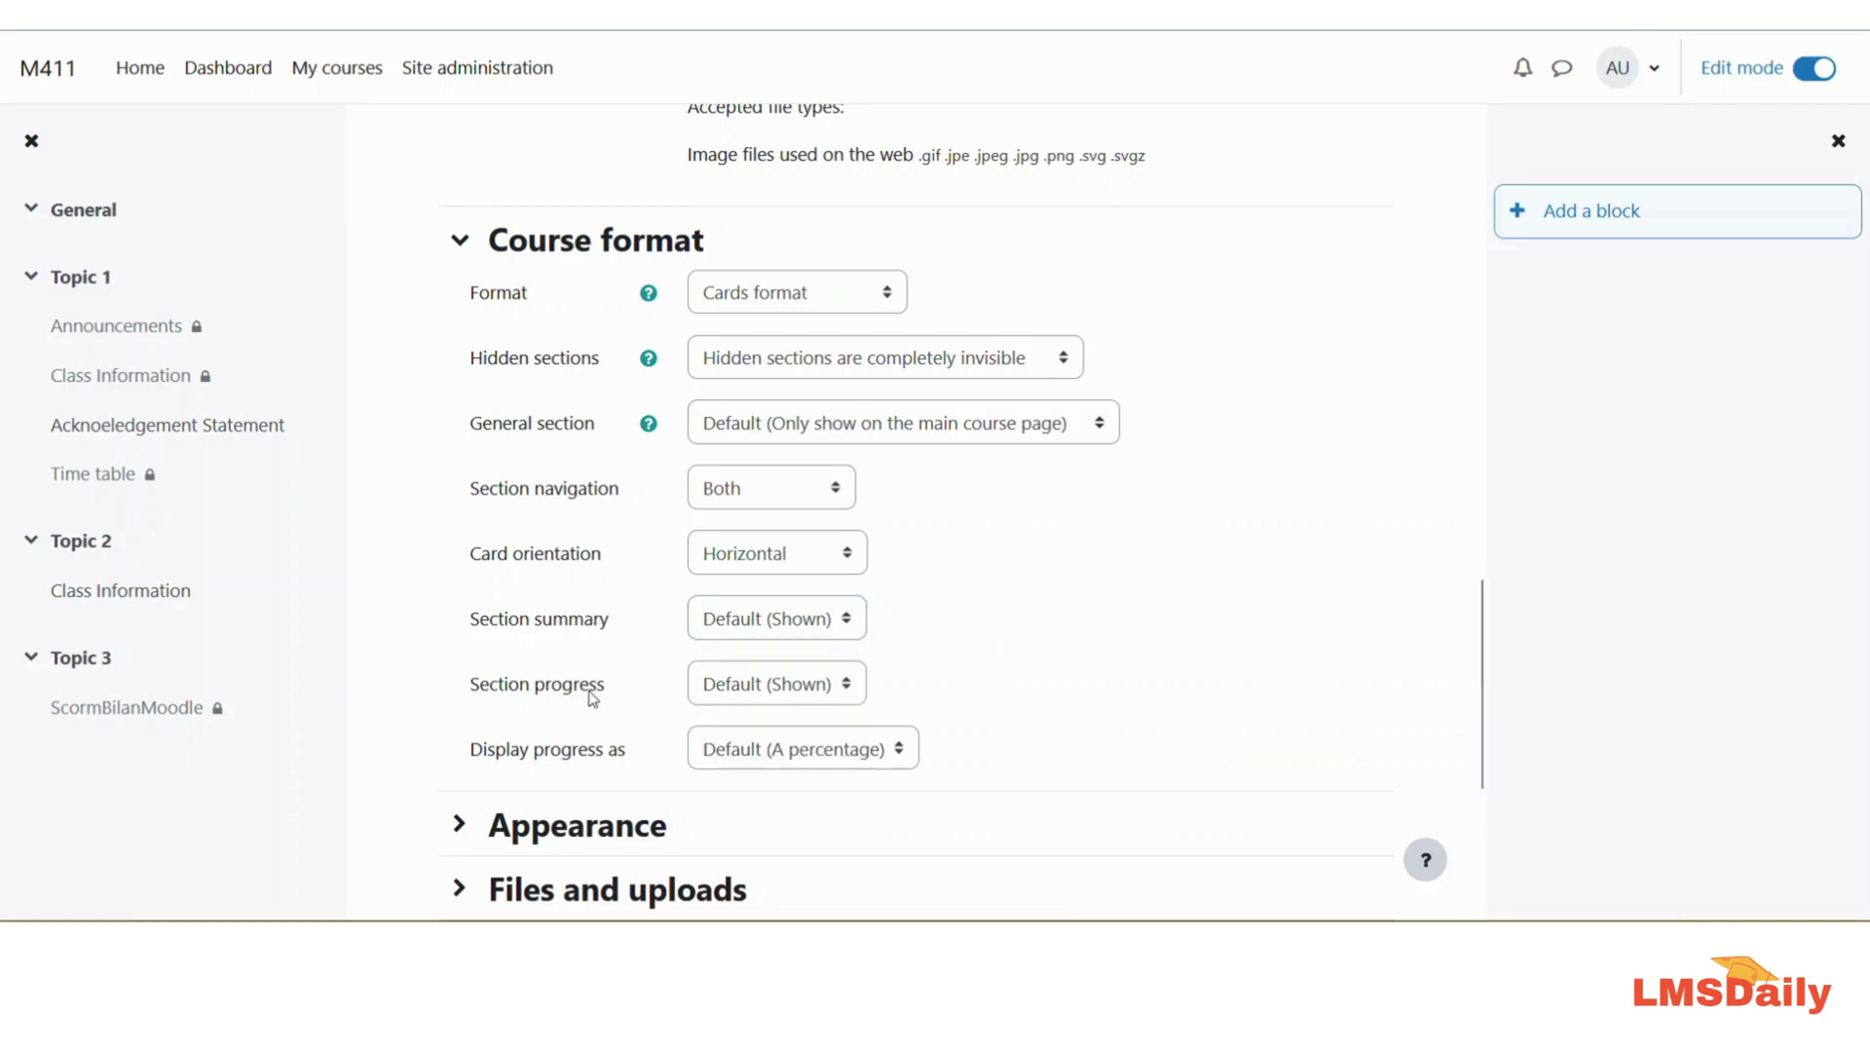
Step: Keep Section progress at its default and display progress as a count of items
click(757, 688)
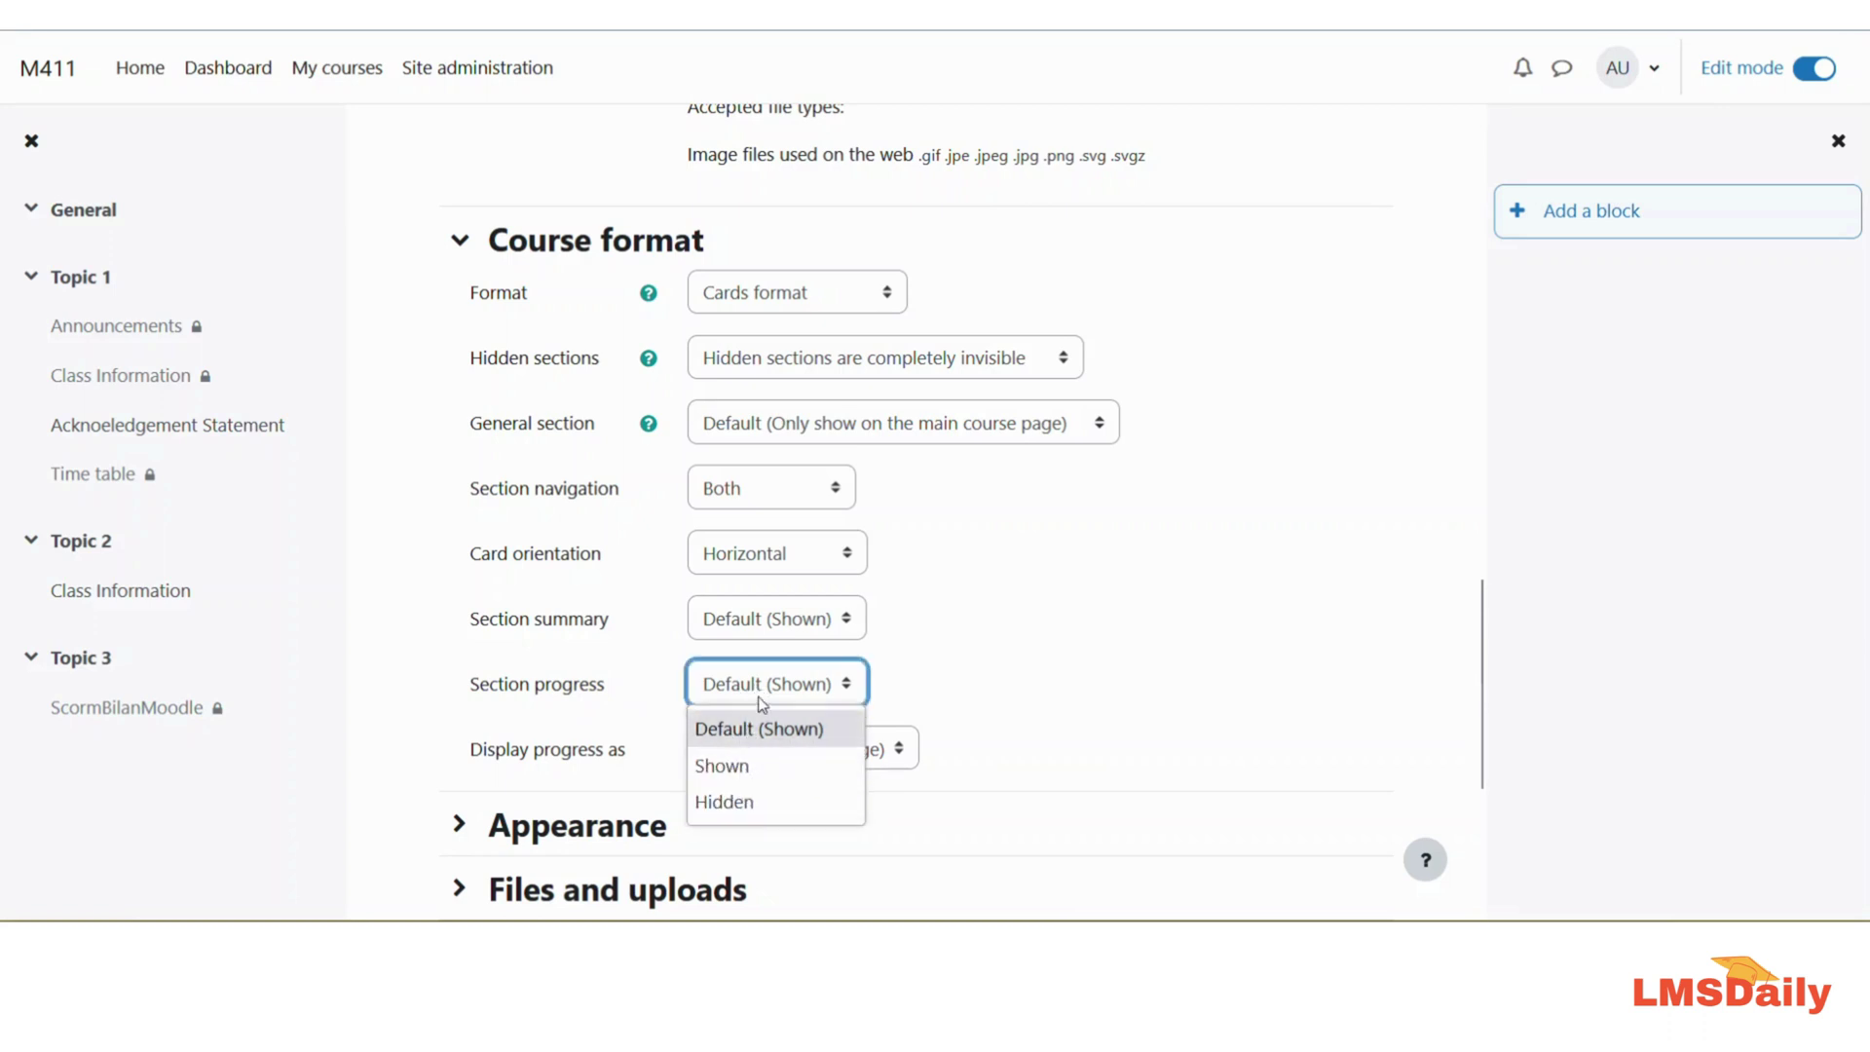
click(901, 674)
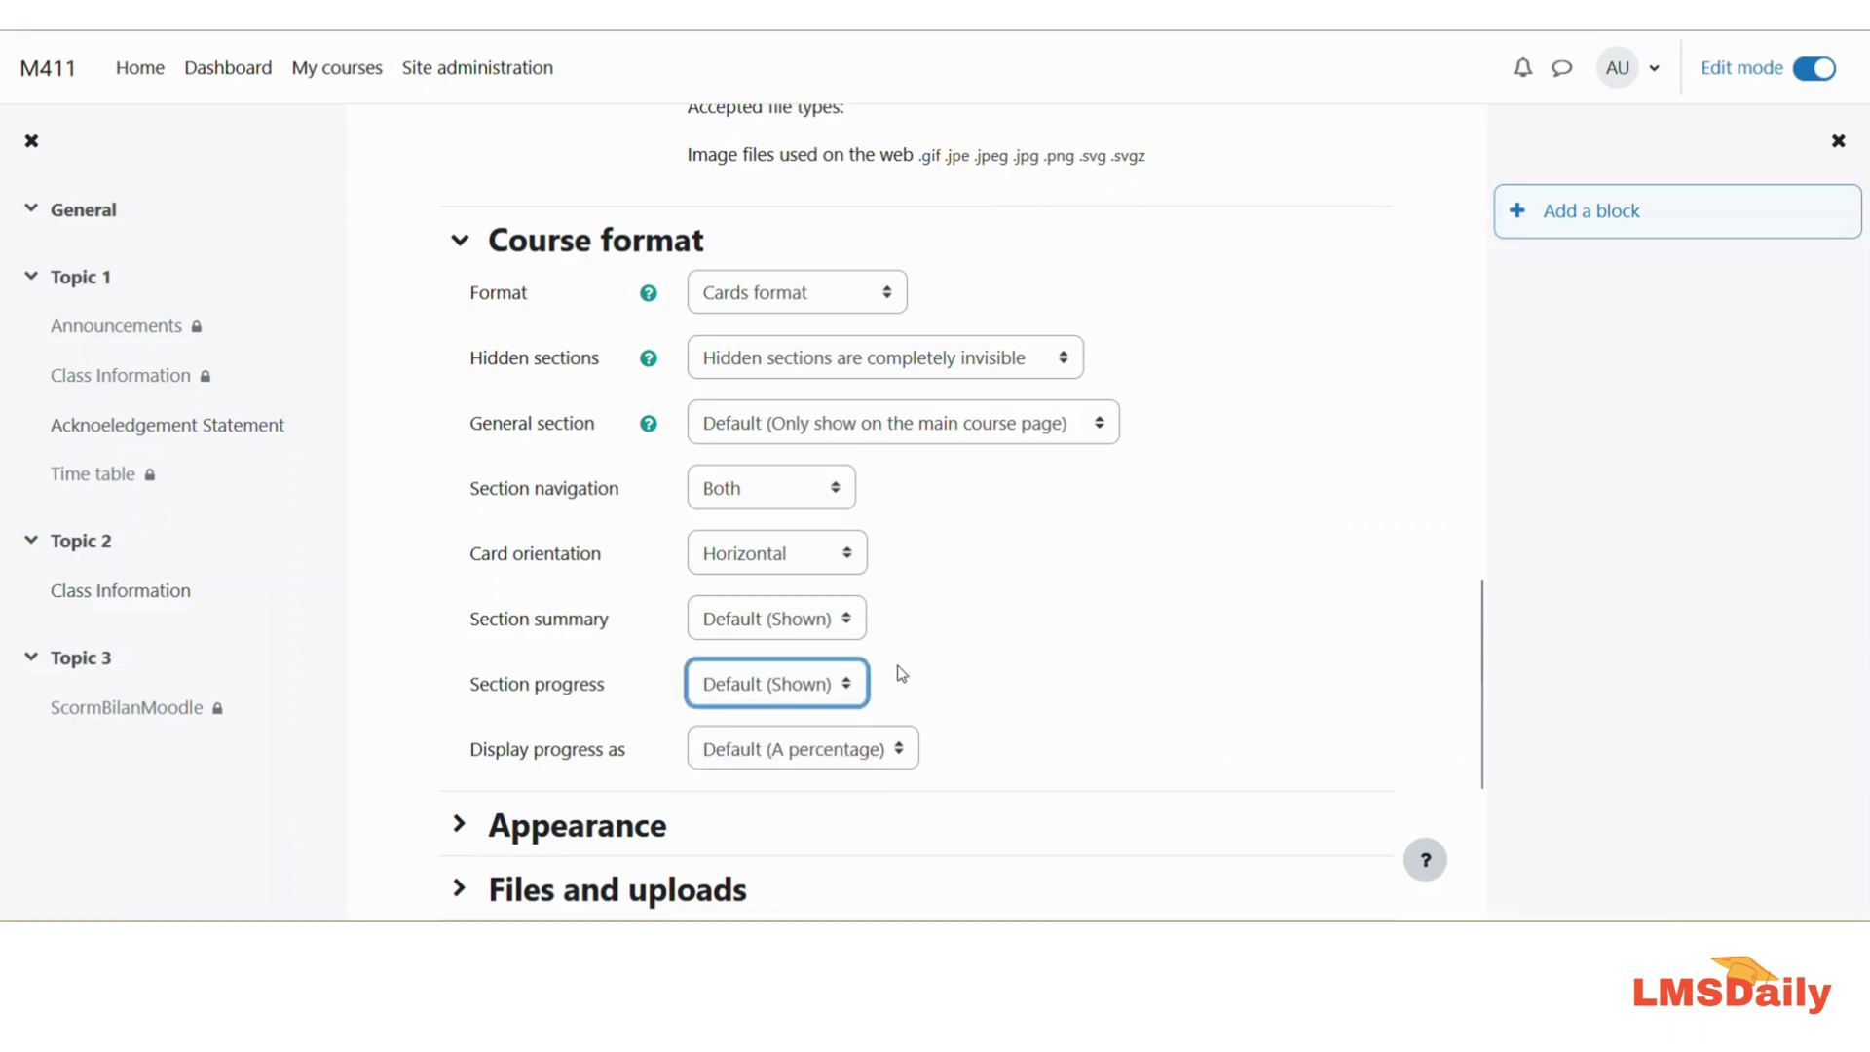
click(731, 756)
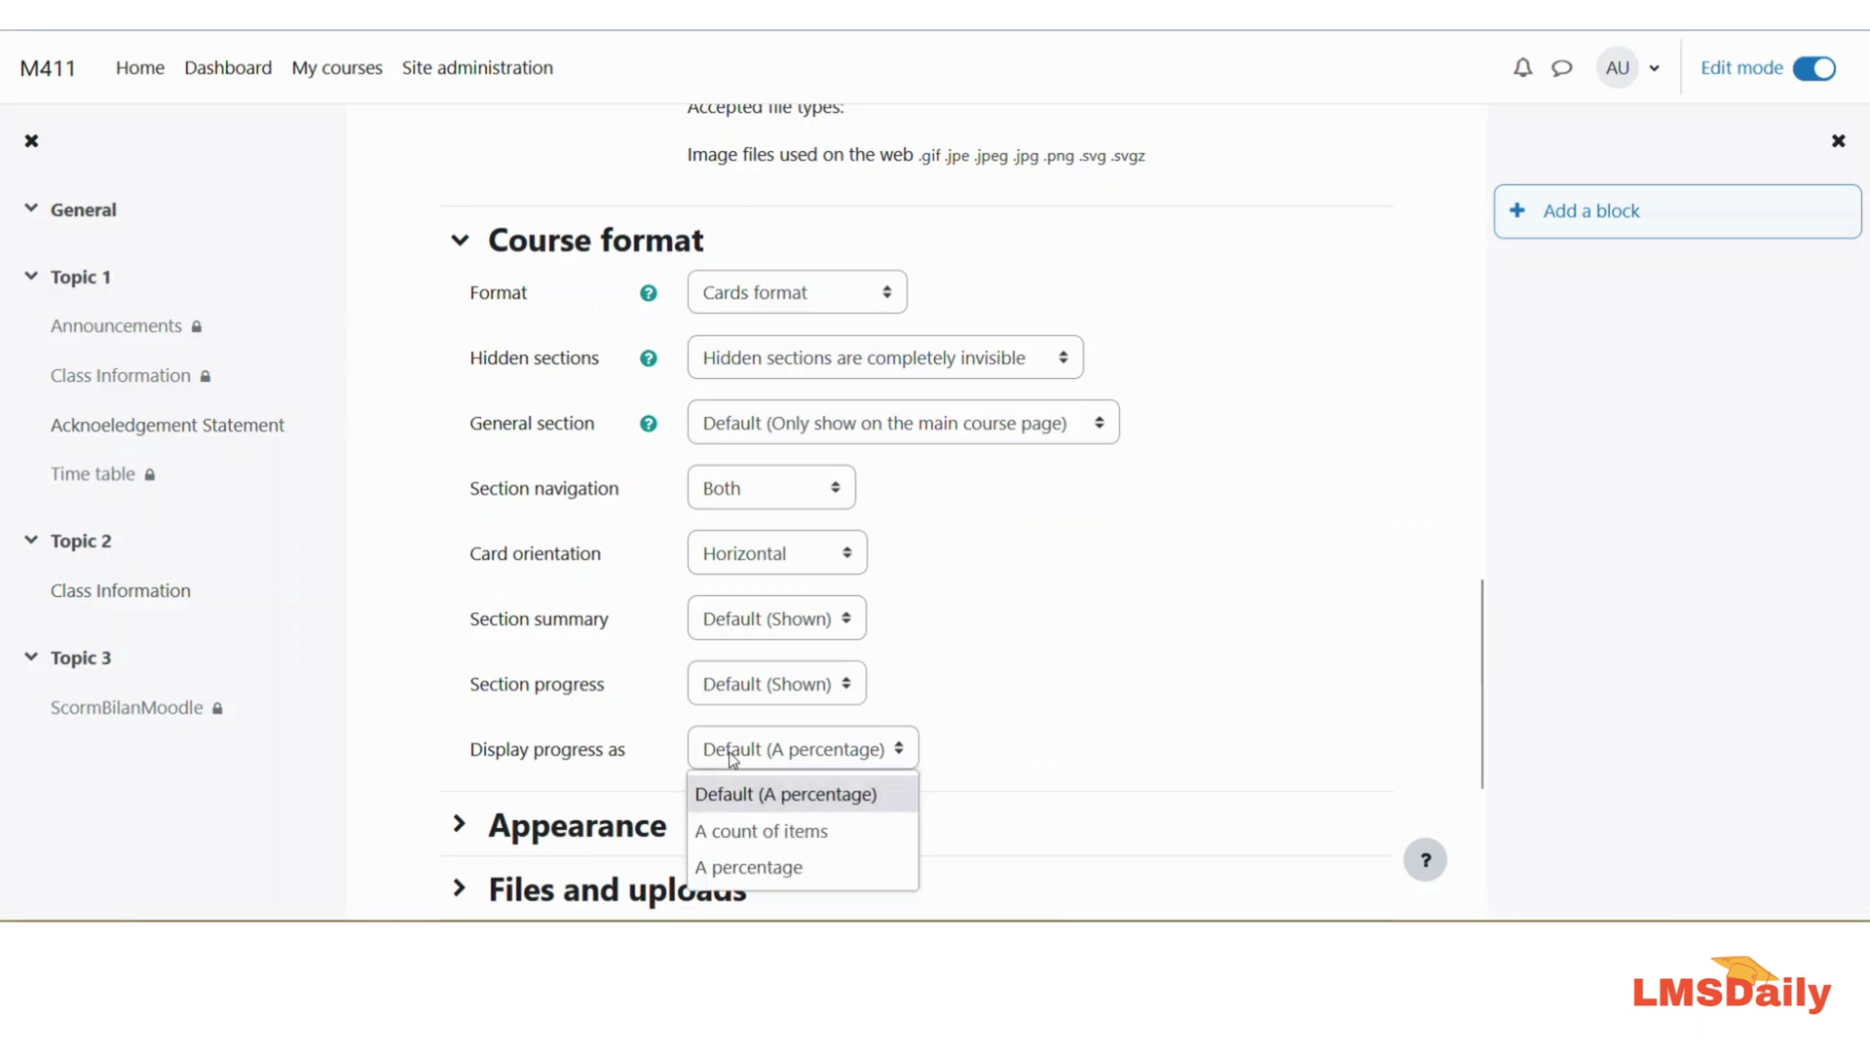
click(767, 834)
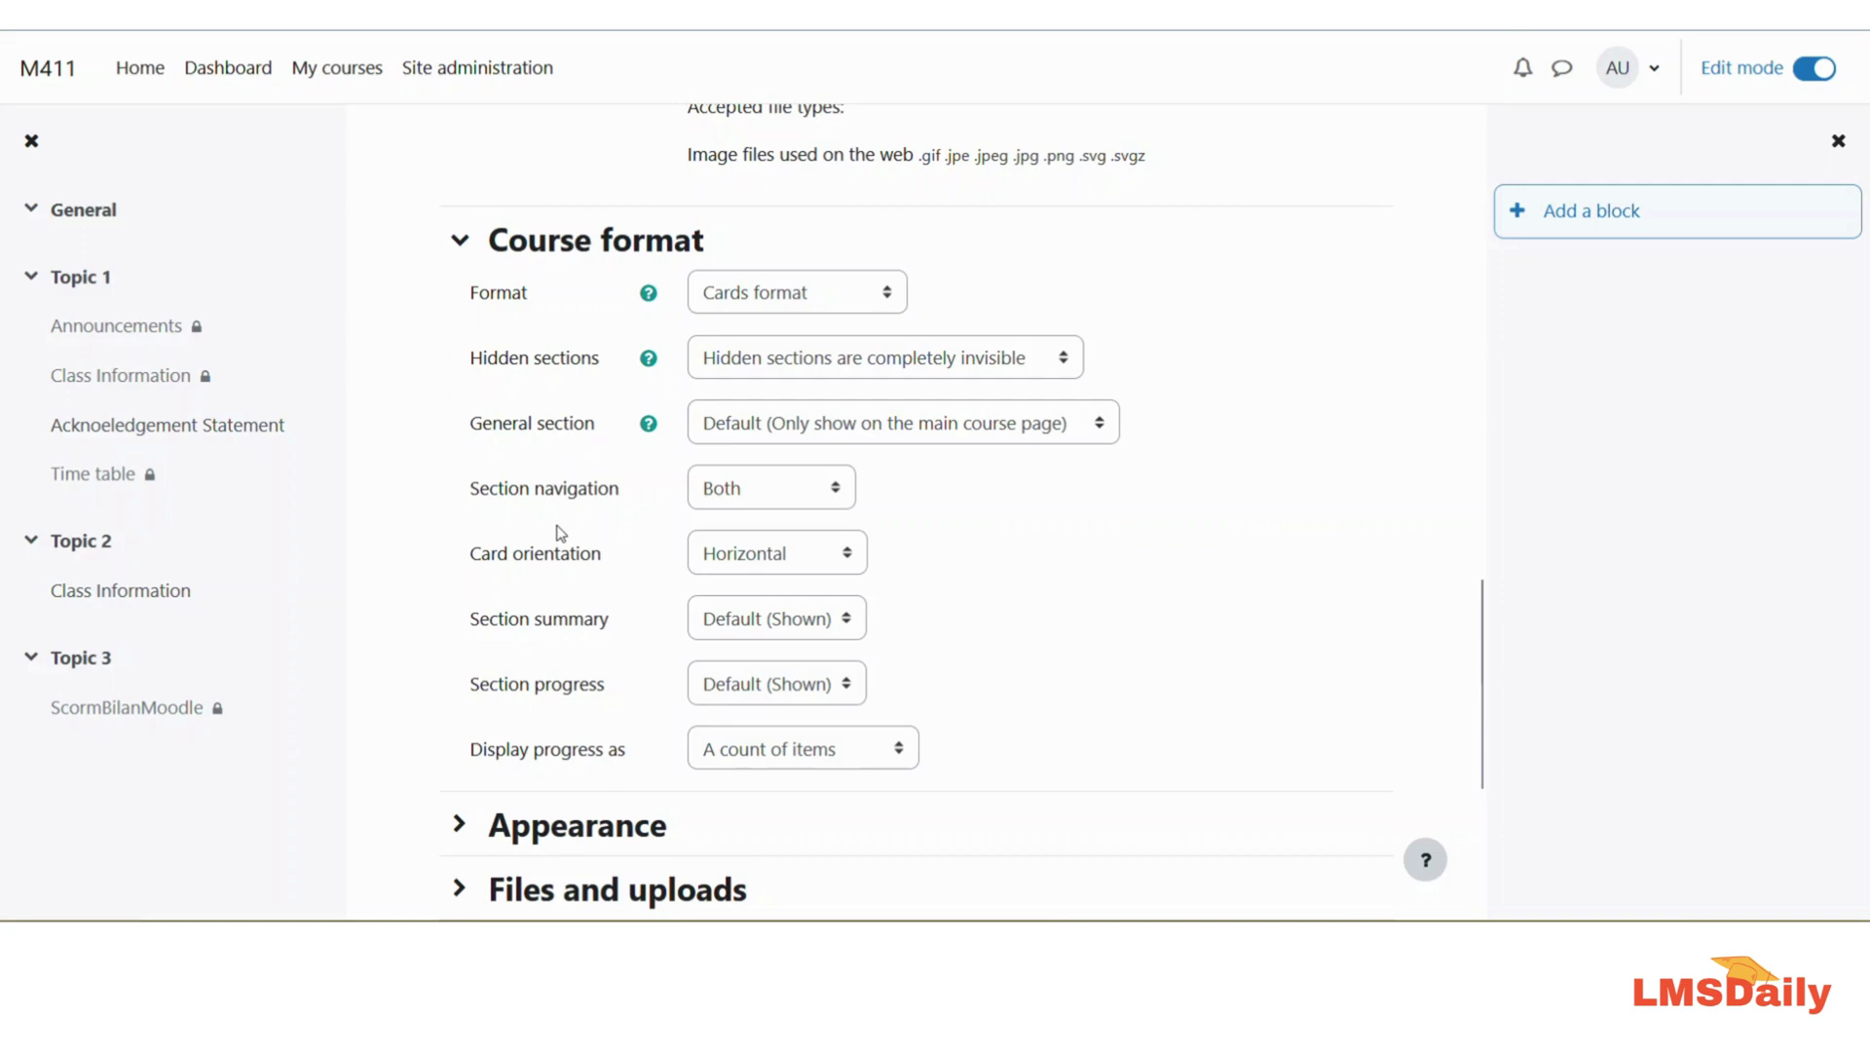
scroll(560, 532, down, 5)
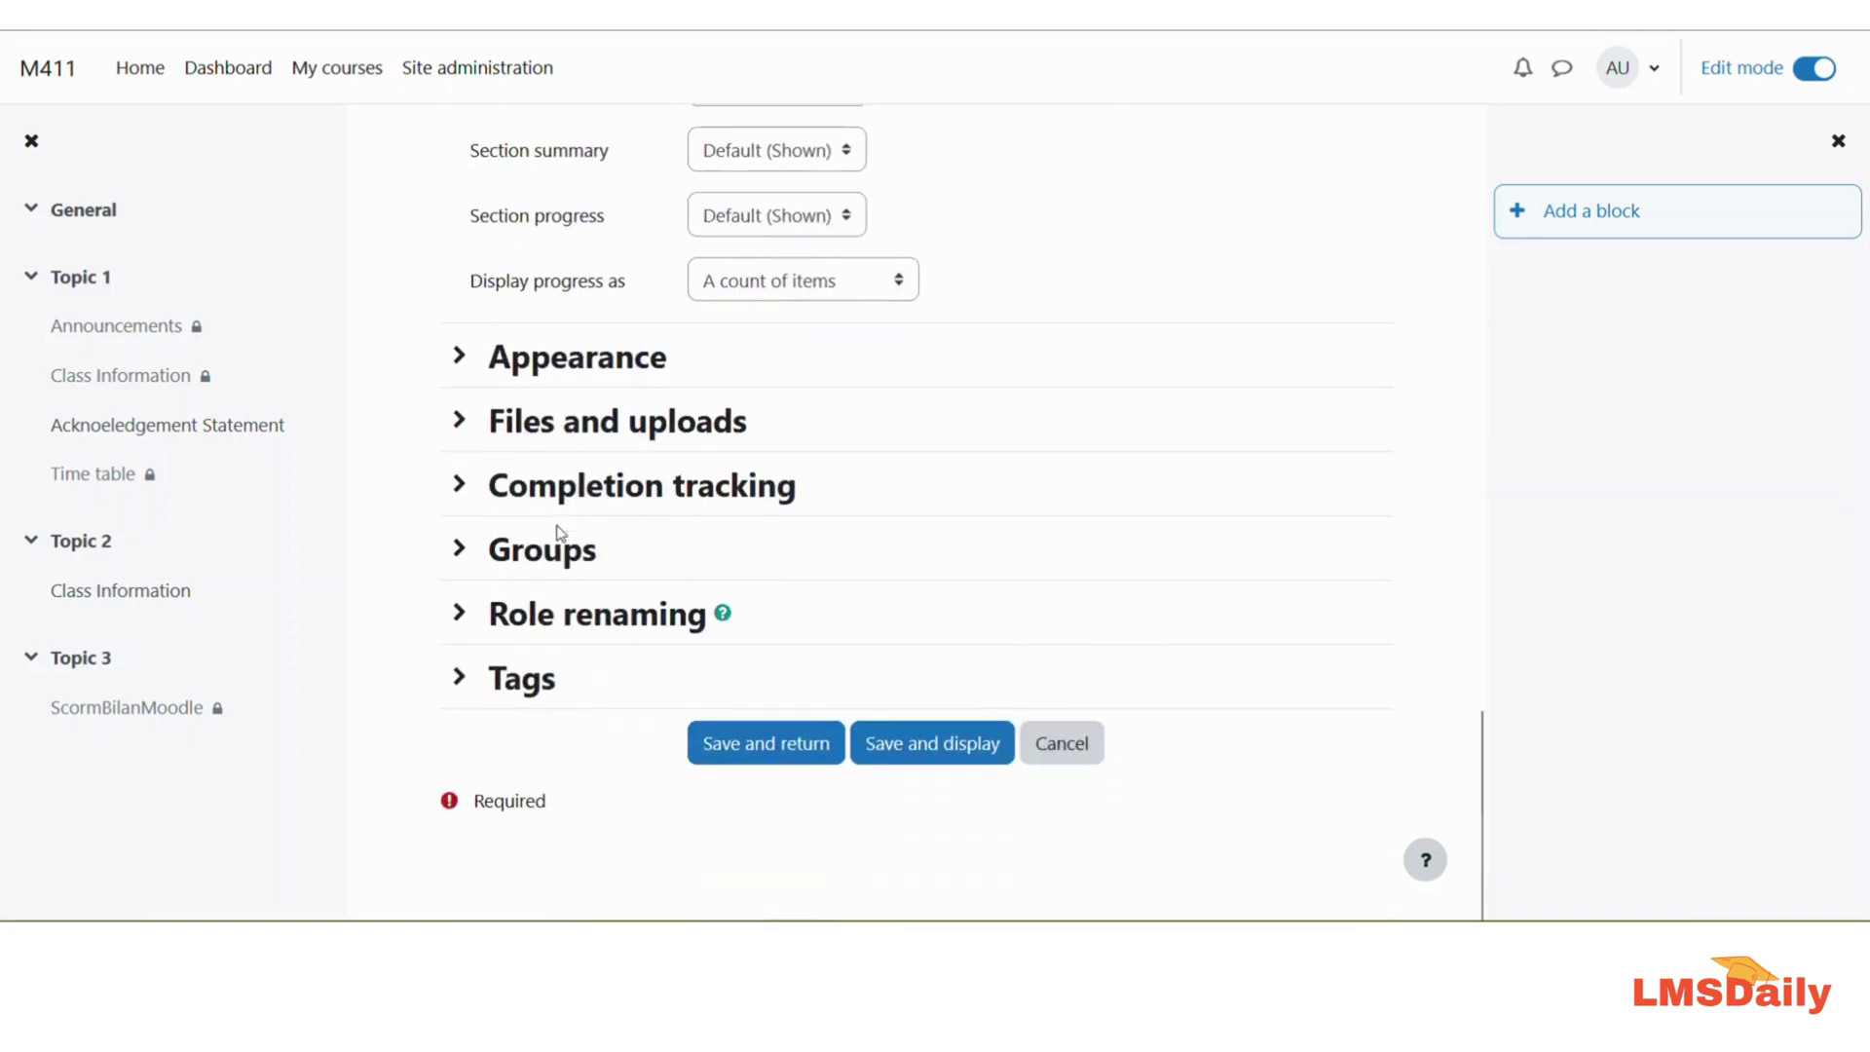
Step: Save the Cards format settings and review the three cards with 0/1 progress counts
click(758, 746)
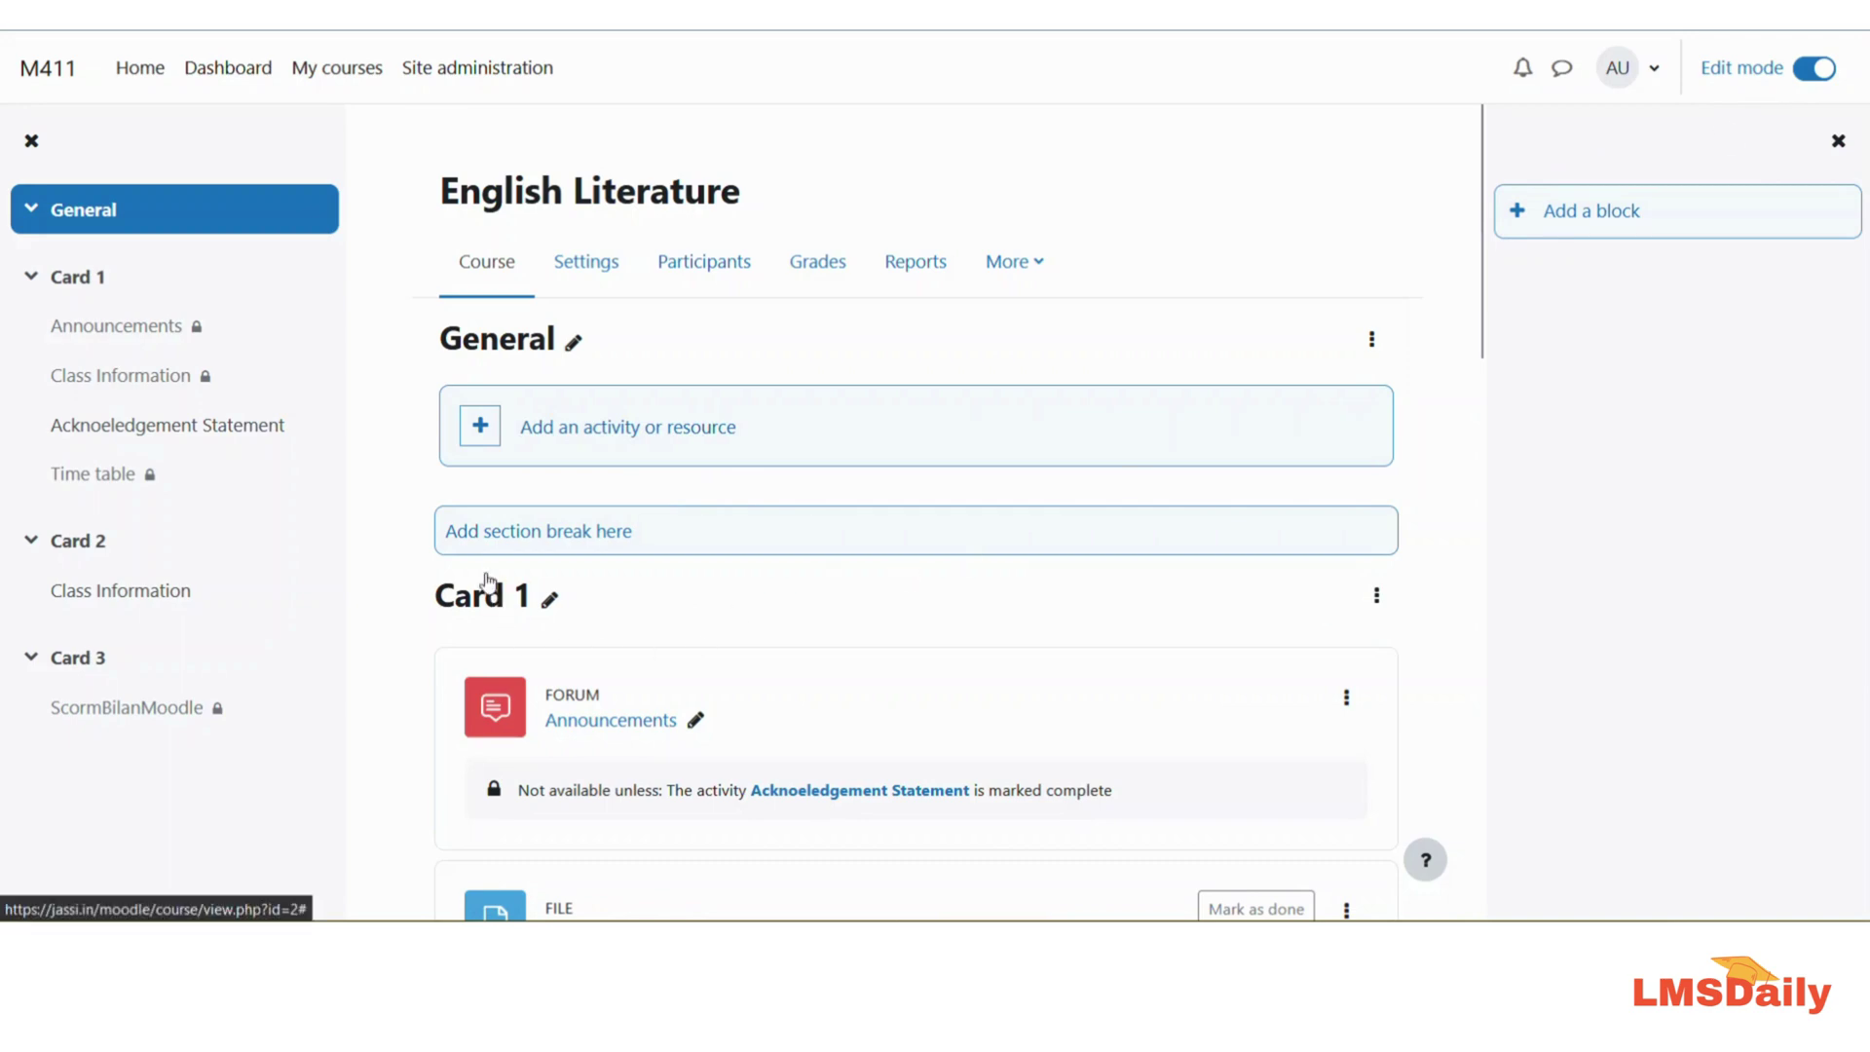
scroll(508, 552, down, 2)
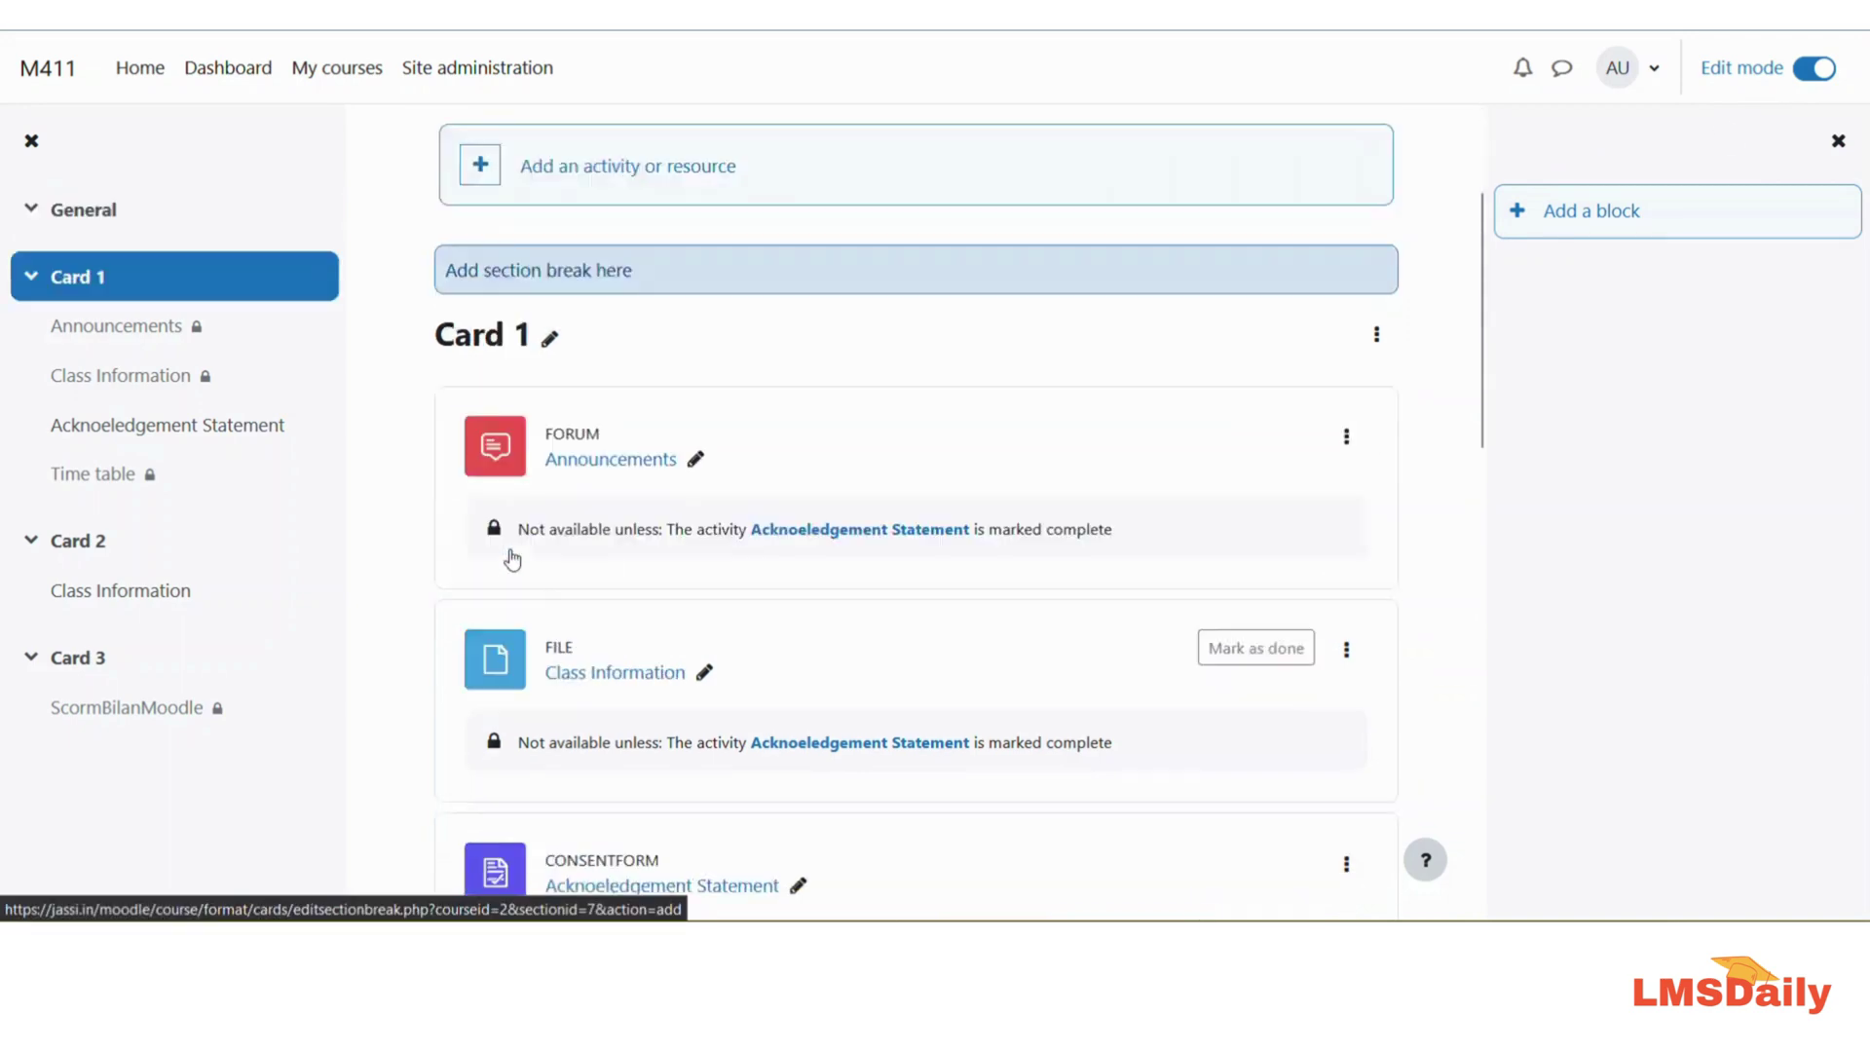
scroll(506, 548, down, 7)
scroll(501, 506, down, 2)
scroll(526, 672, down, 3)
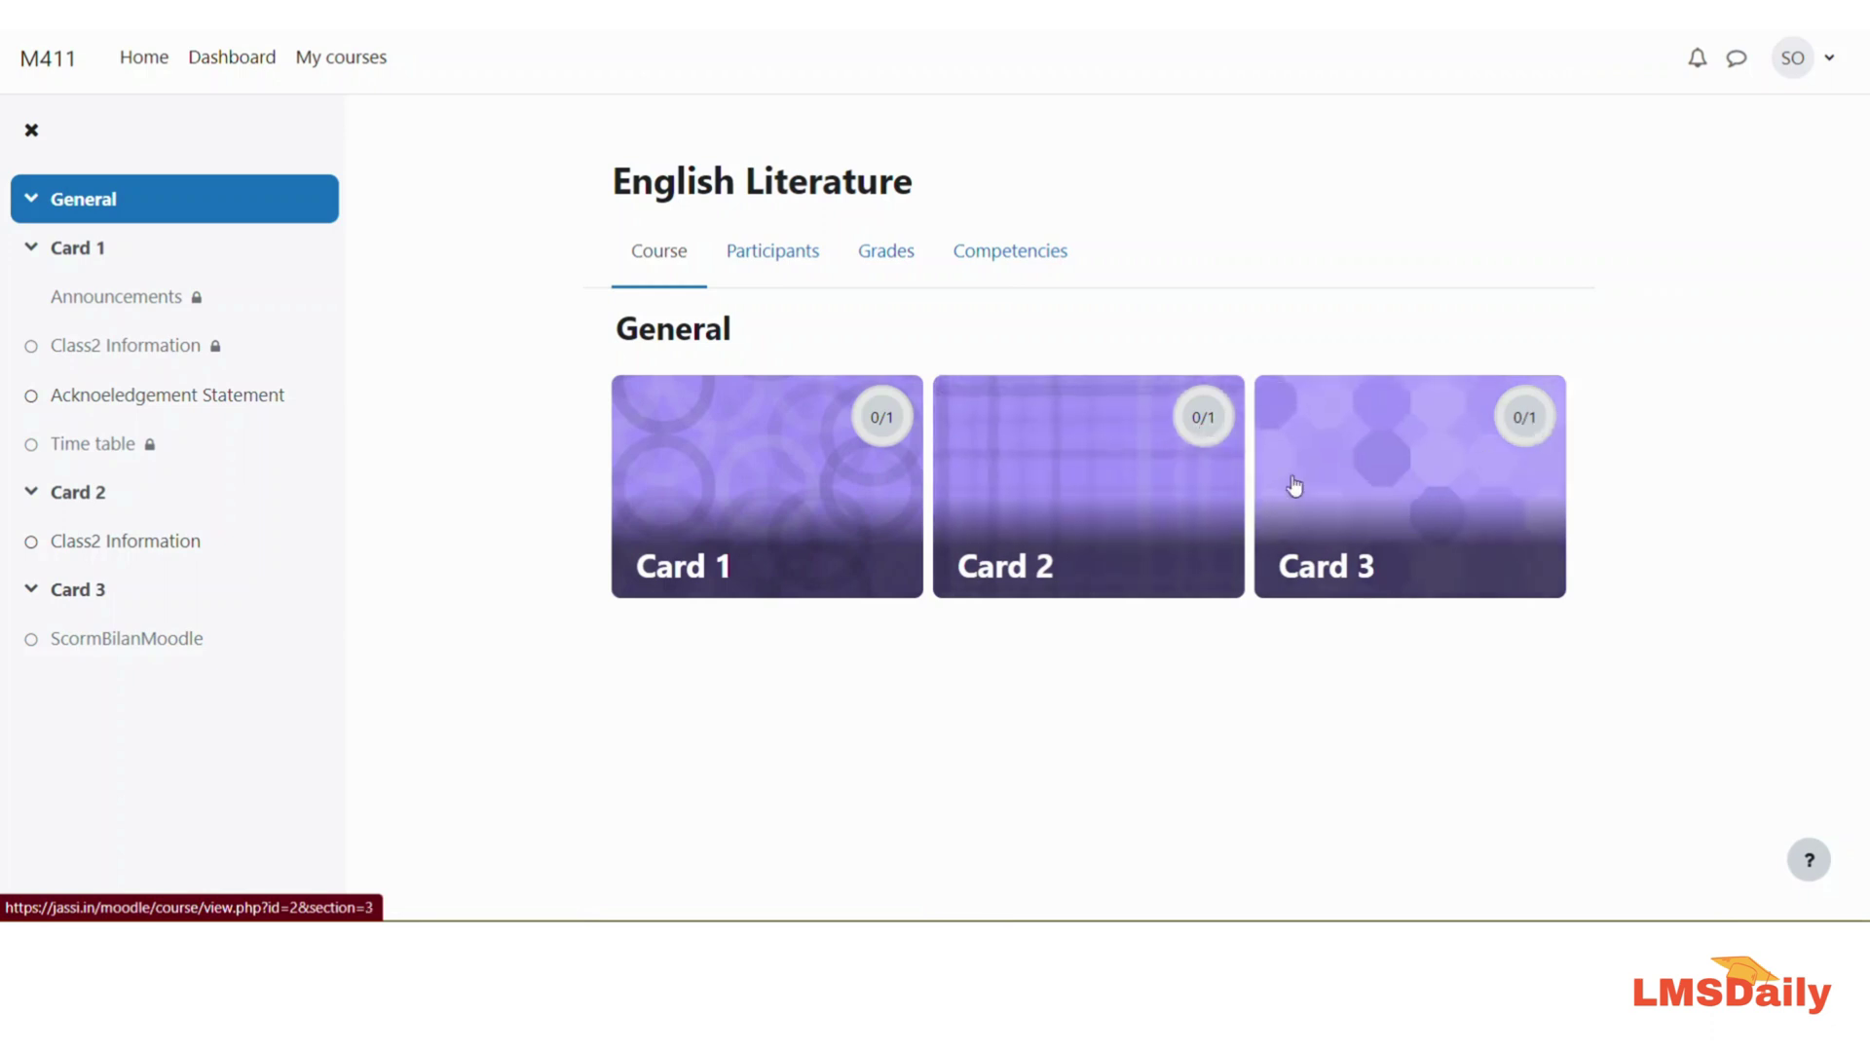
Step: As a student, open the Card 1 section page and follow its link to Card 2
click(779, 572)
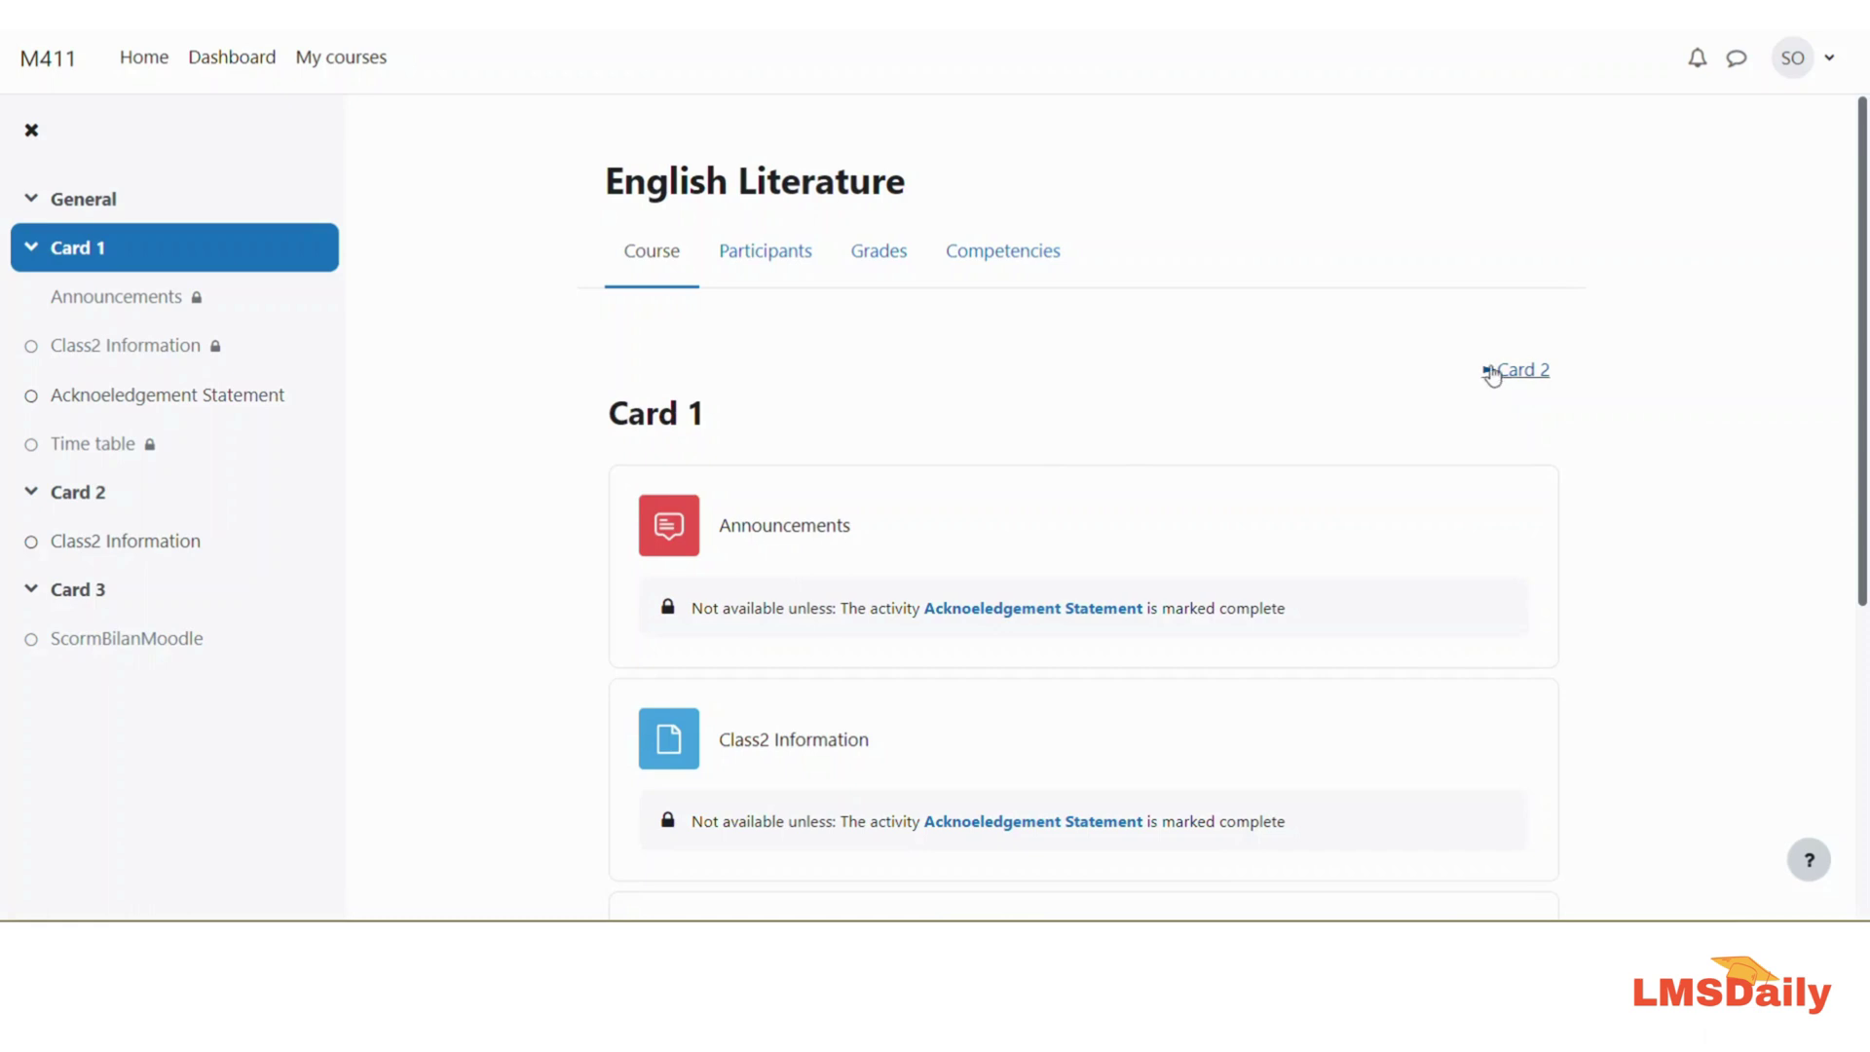
scroll(1511, 419, down, 5)
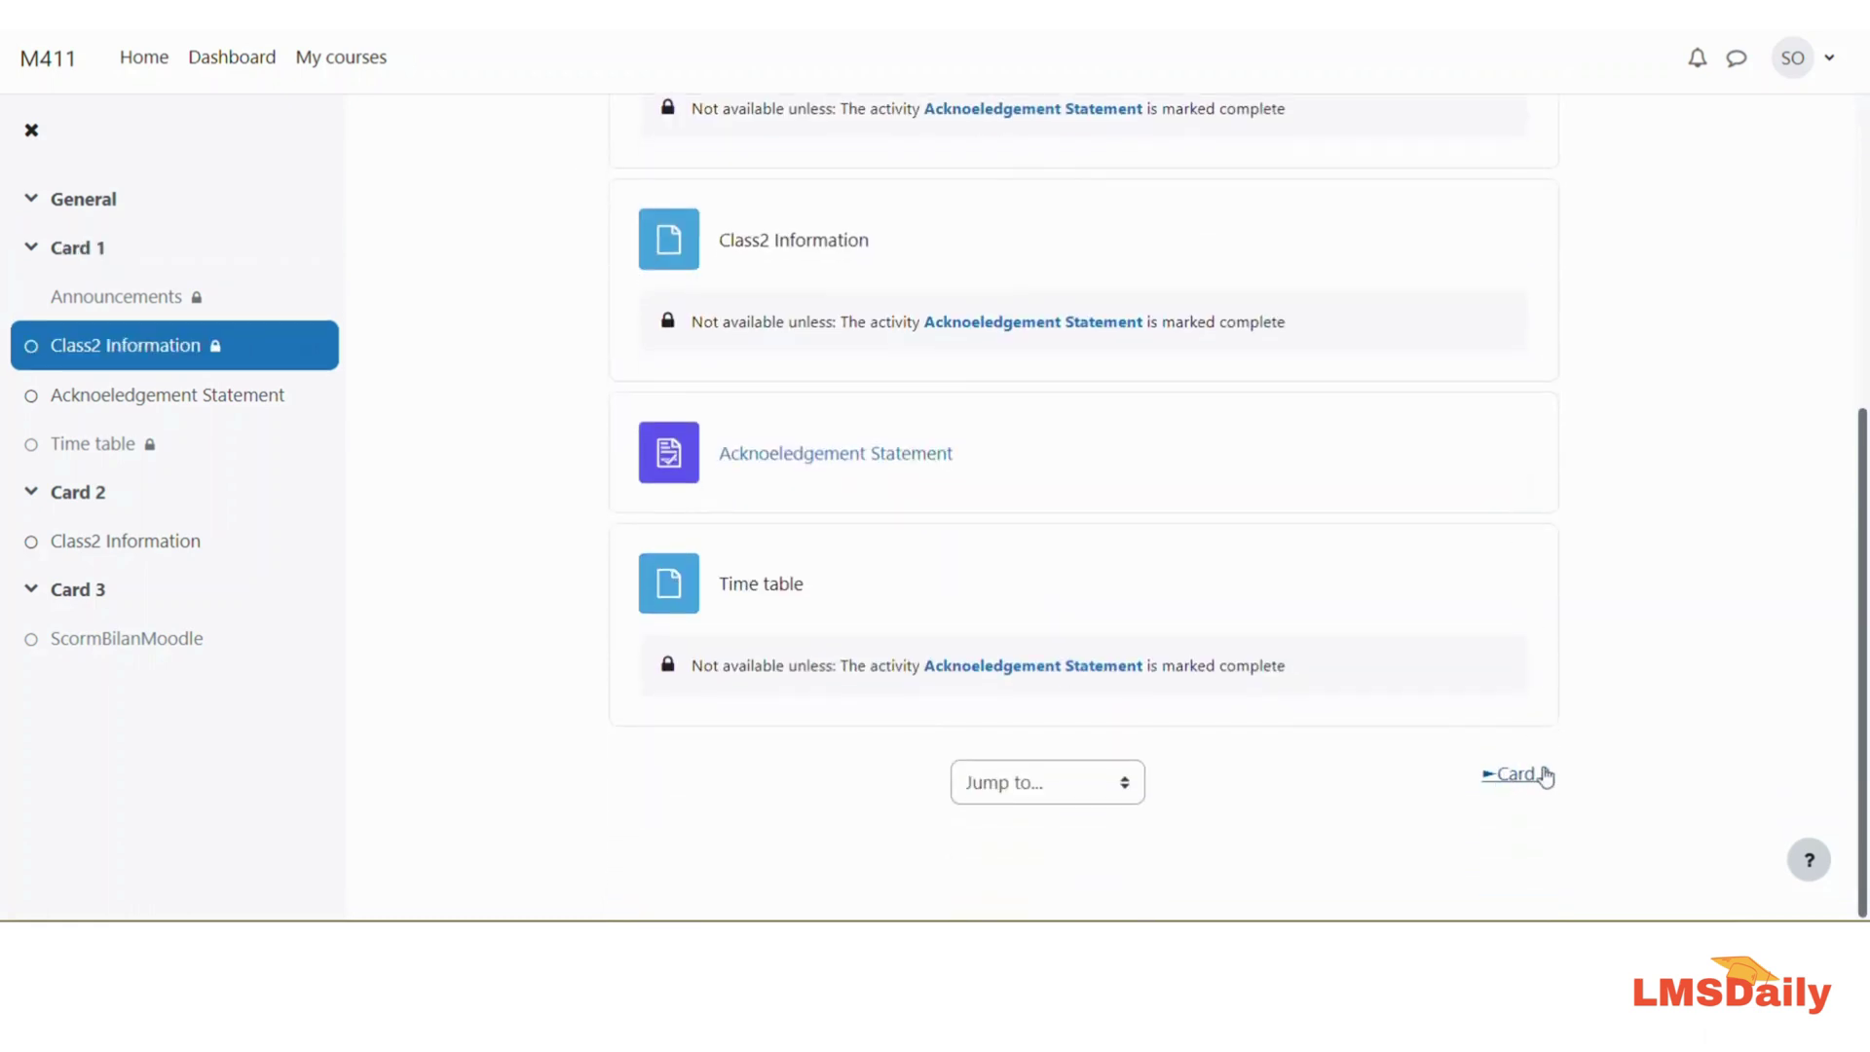
scroll(1474, 764, up, 5)
click(1517, 373)
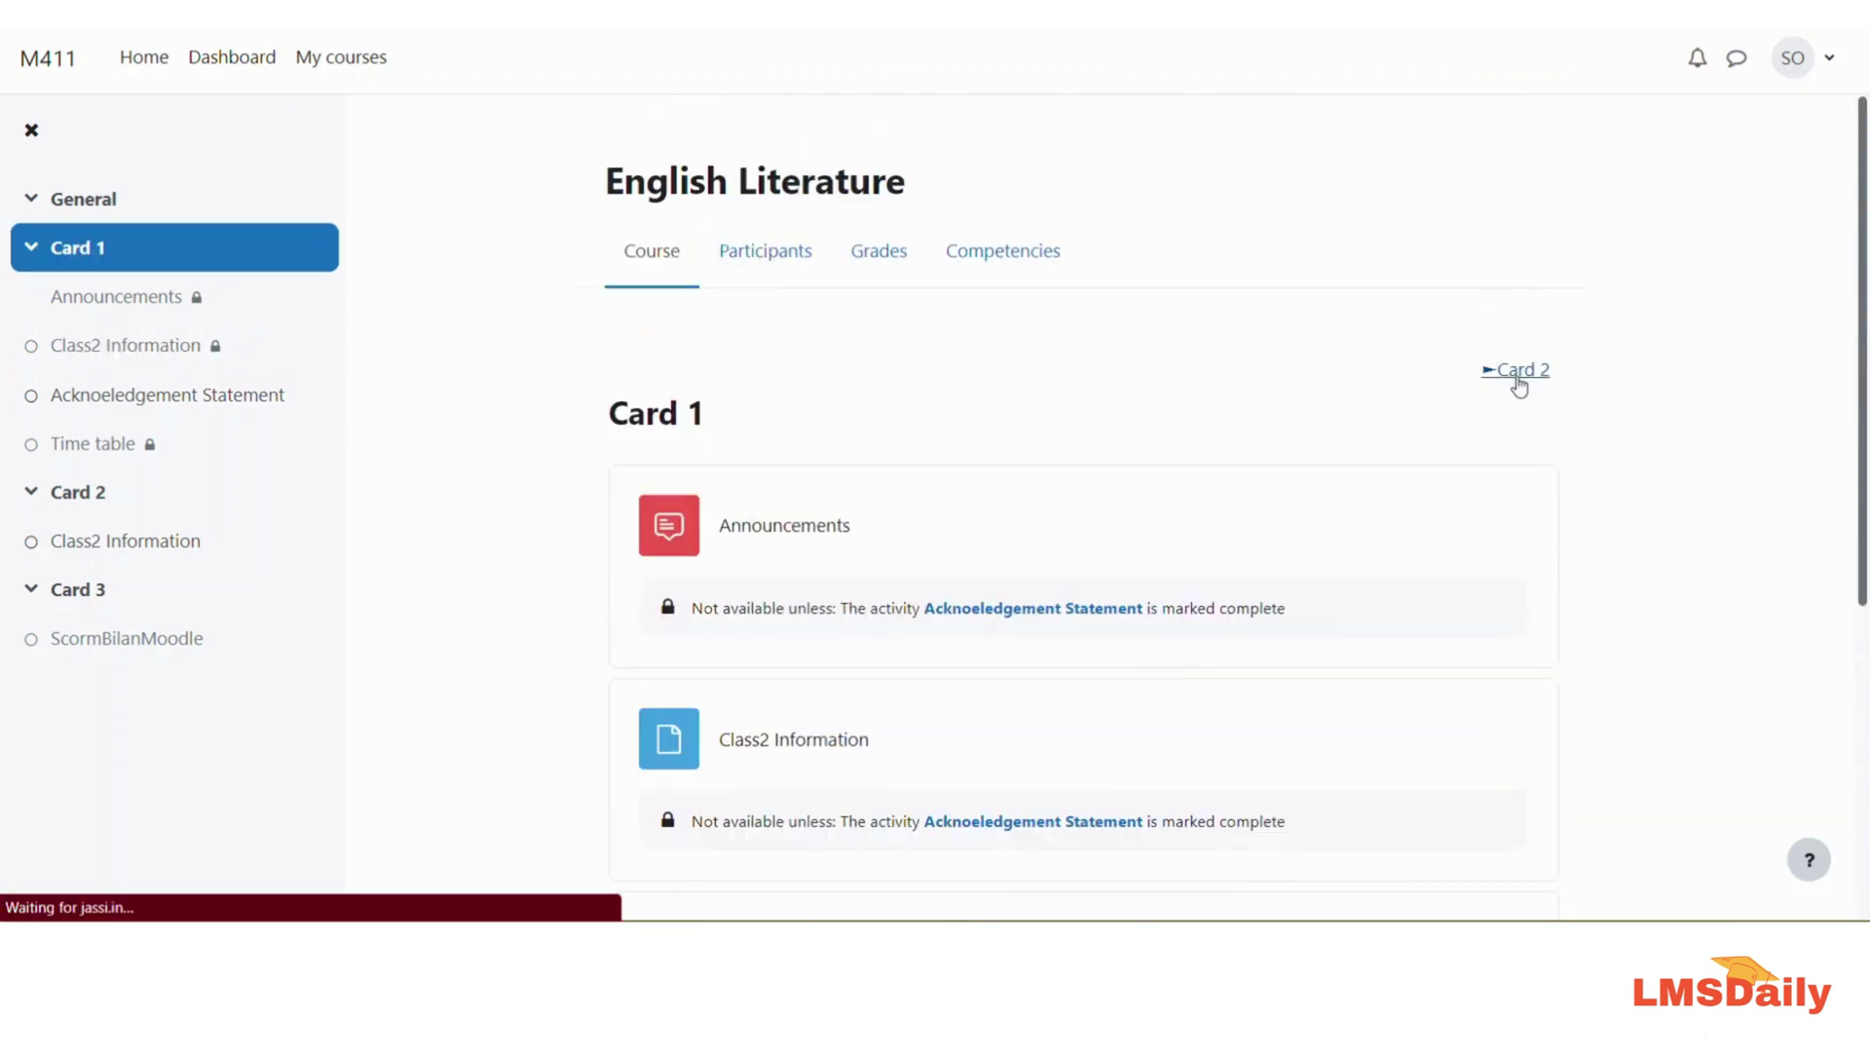